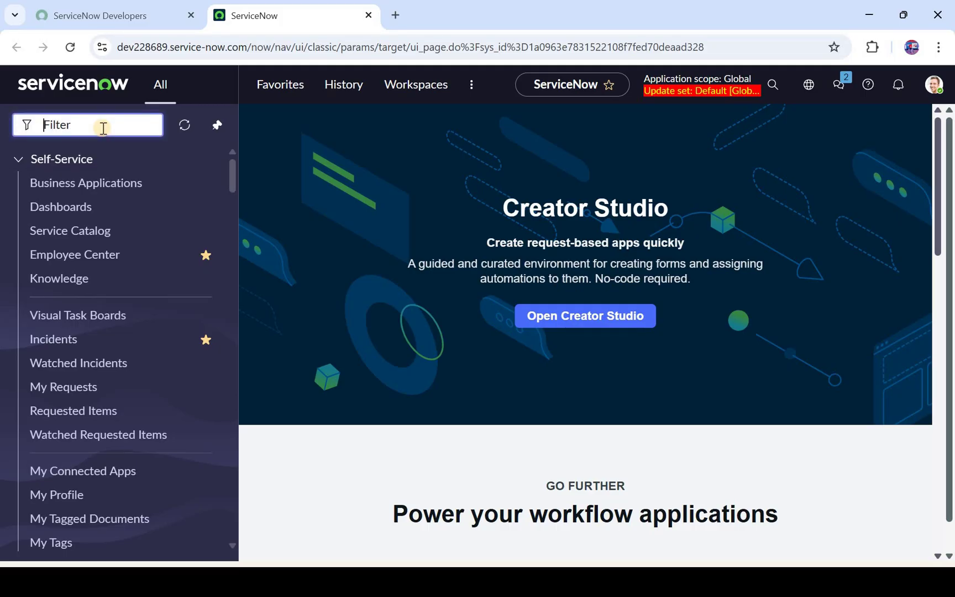
Step: Open CMDB Workspace from the navigator filtered on 'cmdb', unpin the menu, and scroll to Quick links
{"action": "type", "text": "cmdb data"}
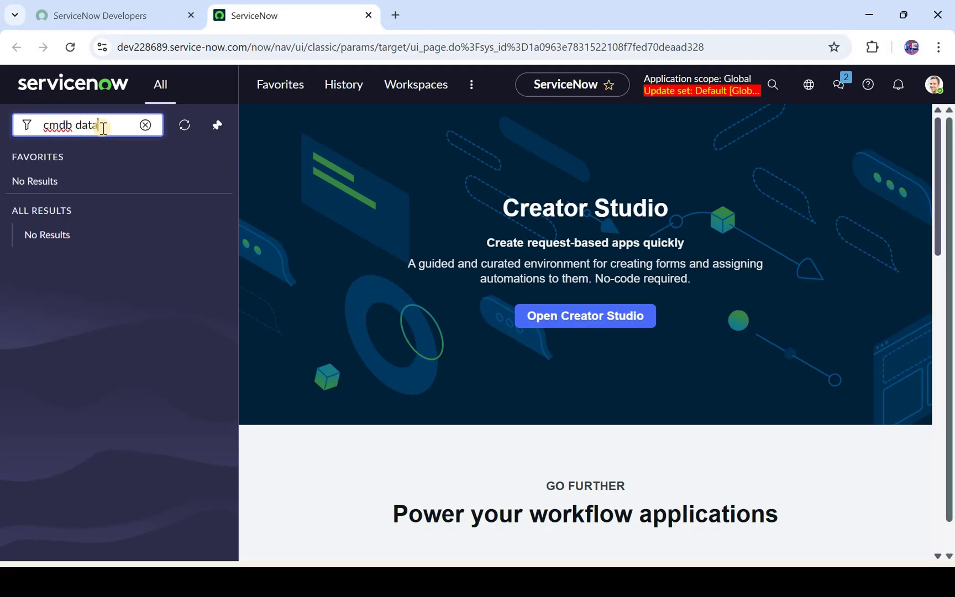
{"action": "key", "text": "BackSpace"}
{"action": "key", "text": "BackSpace"}
{"action": "key", "text": "BackSpace"}
{"action": "key", "text": "BackSpace"}
{"action": "key", "text": "BackSpace"}
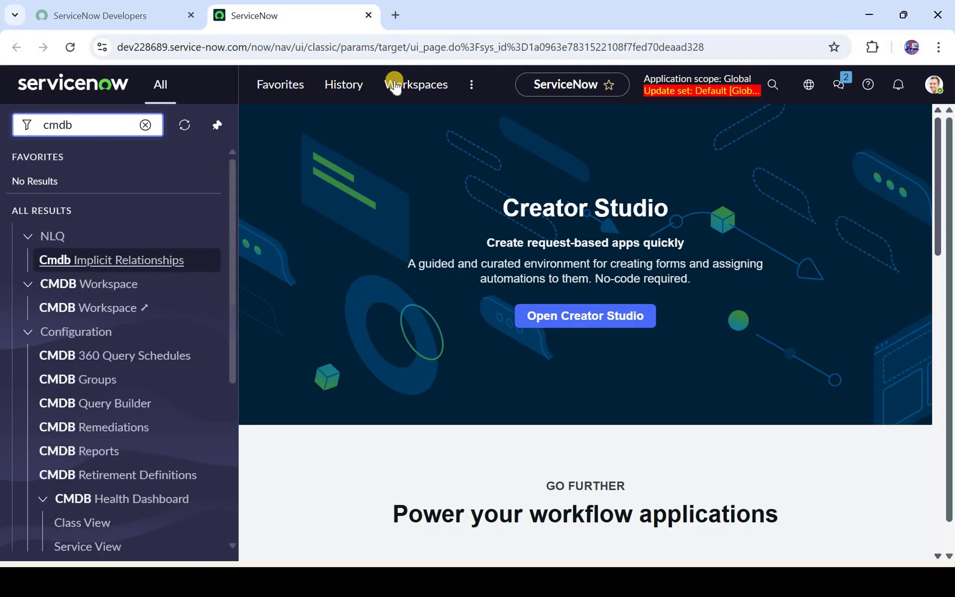
{"action": "left_click", "coordinate": [396, 86]}
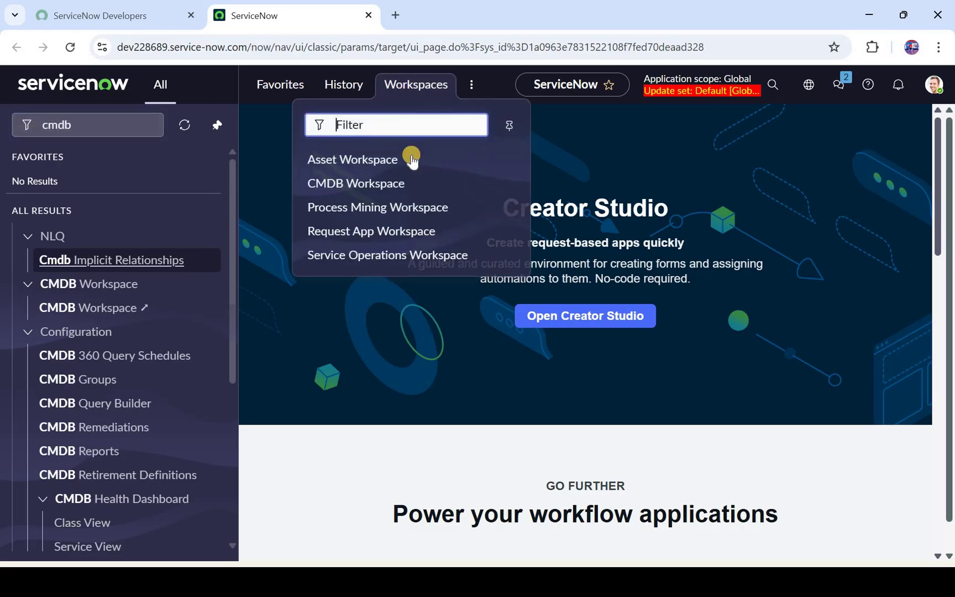
{"action": "left_click", "coordinate": [396, 183]}
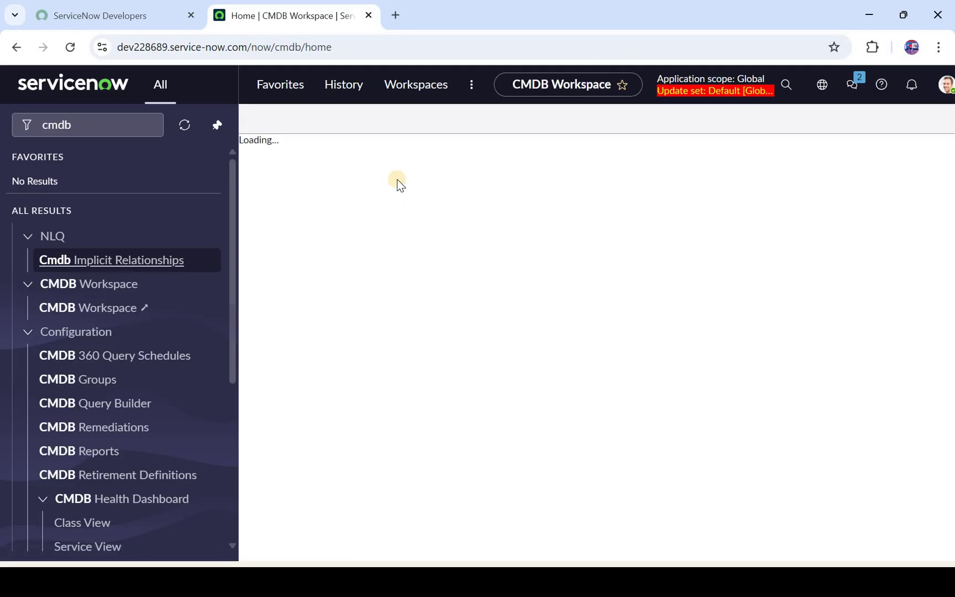
{"action": "left_click", "coordinate": [215, 125]}
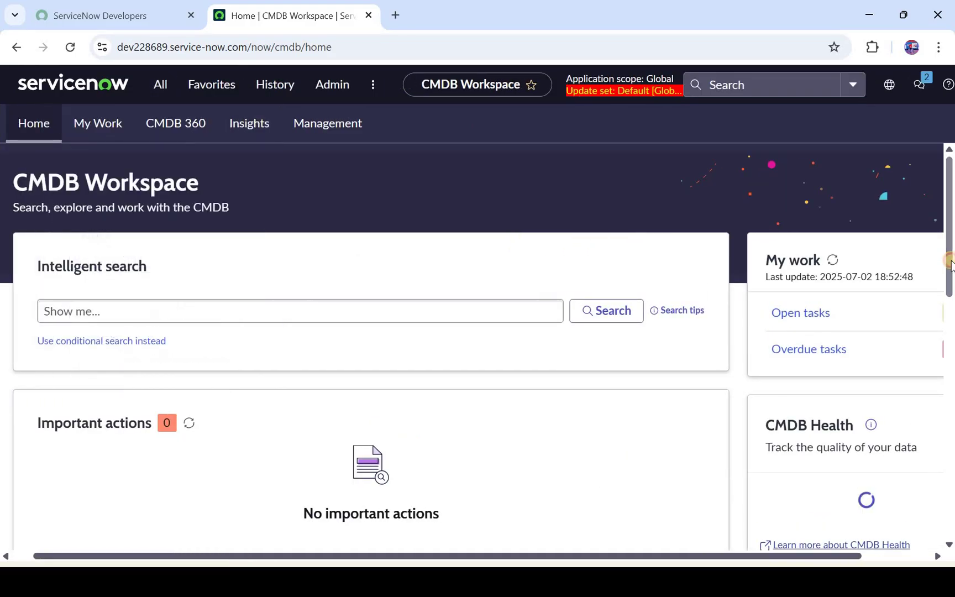
{"action": "scroll", "coordinate": [950, 414], "scroll_direction": "down", "scroll_amount": 4}
{"action": "scroll", "coordinate": [950, 415], "scroll_direction": "down", "scroll_amount": 8}
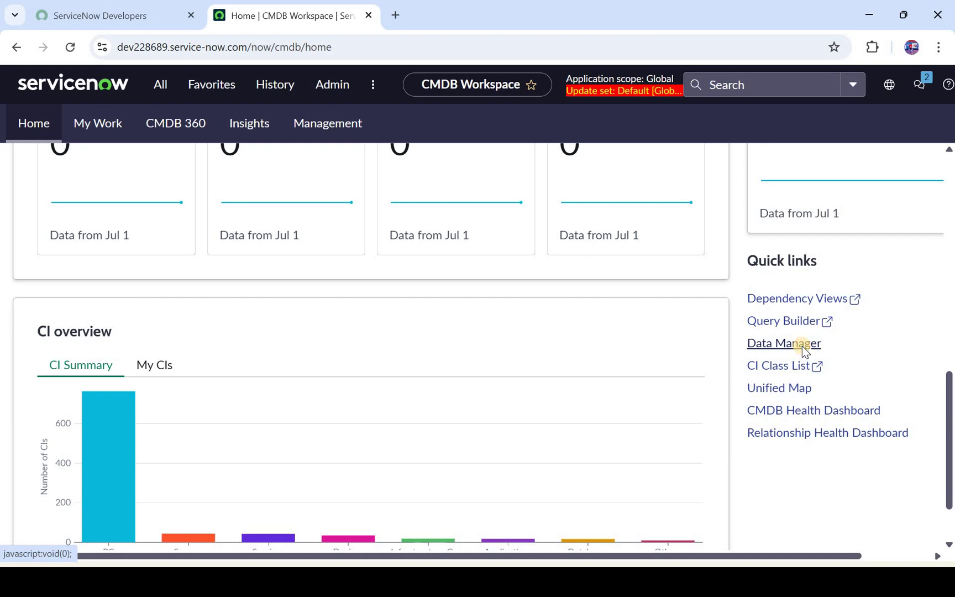
Step: Open Data Manager and scroll through its overview summary, key features and task counts
{"action": "left_click", "coordinate": [800, 346]}
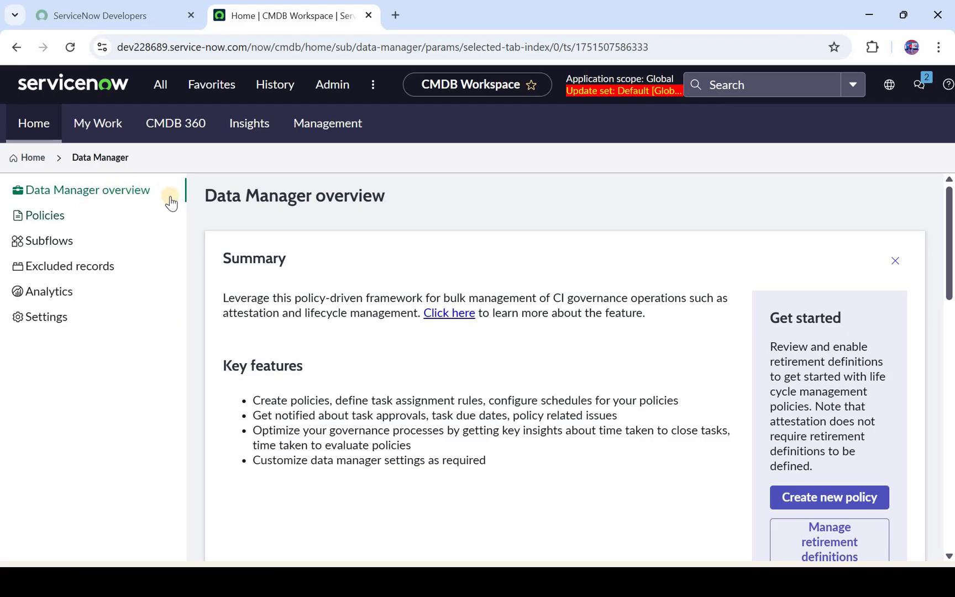
{"action": "left_click_drag", "start_coordinate": [369, 198], "coordinate": [273, 224]}
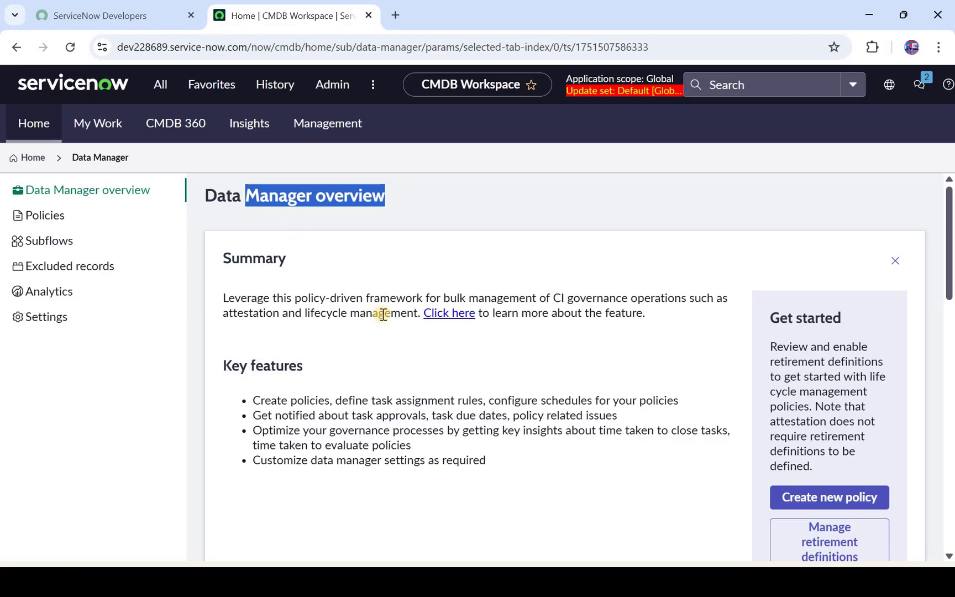
{"action": "scroll", "coordinate": [743, 398], "scroll_direction": "down", "scroll_amount": 3}
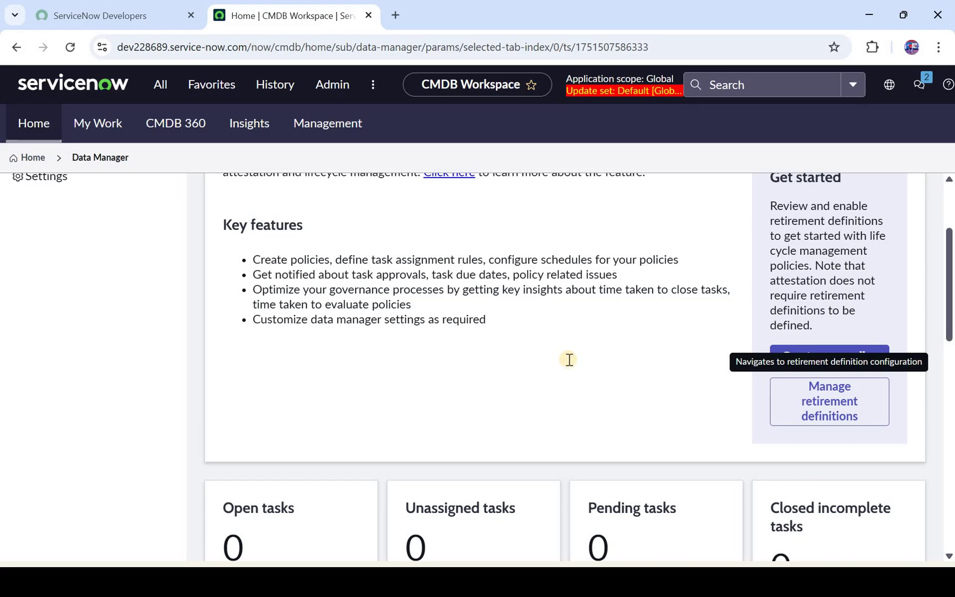
{"action": "scroll", "coordinate": [313, 375], "scroll_direction": "down", "scroll_amount": 3}
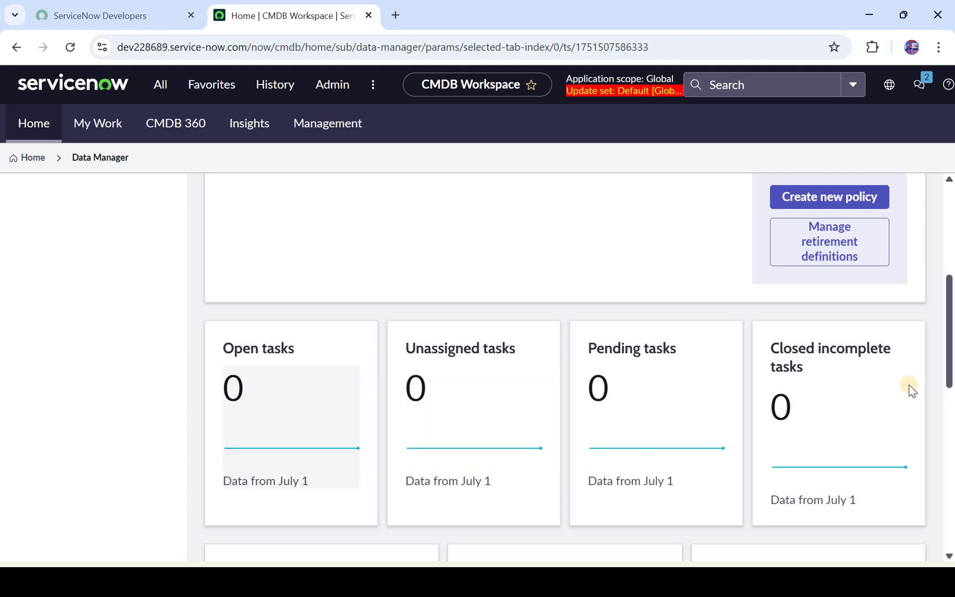
{"action": "scroll", "coordinate": [910, 387], "scroll_direction": "down", "scroll_amount": 3}
{"action": "scroll", "coordinate": [910, 388], "scroll_direction": "up", "scroll_amount": 9}
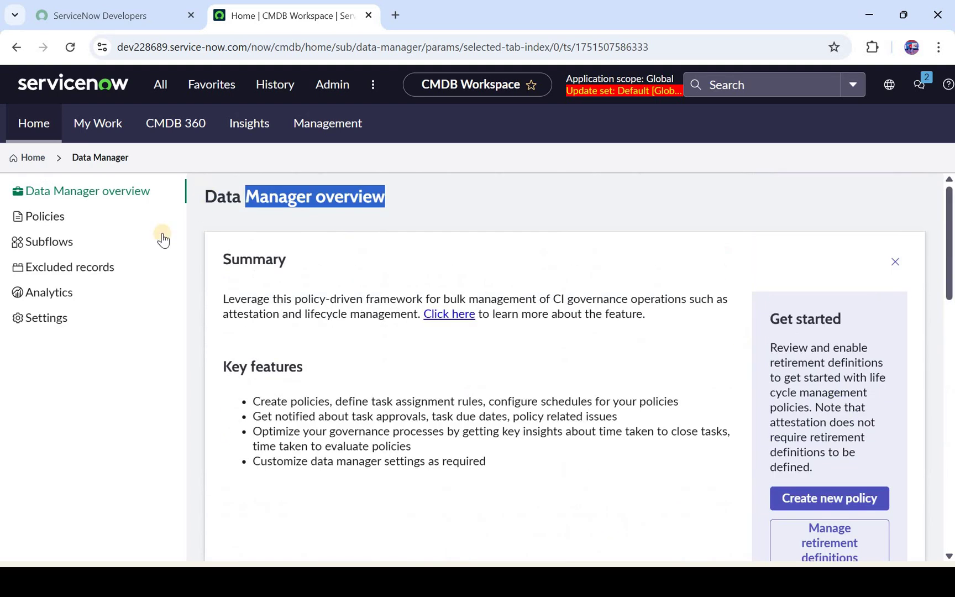
Step: Review the one published Test Policy under Policies, then switch to the Subflows list
{"action": "left_click", "coordinate": [107, 225]}
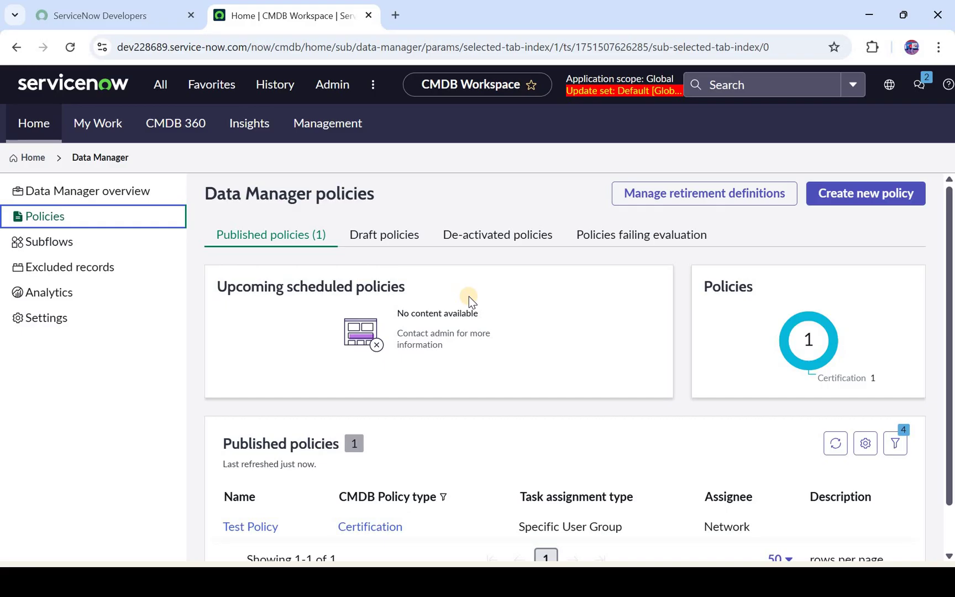
{"action": "scroll", "coordinate": [469, 296], "scroll_direction": "down", "scroll_amount": 1}
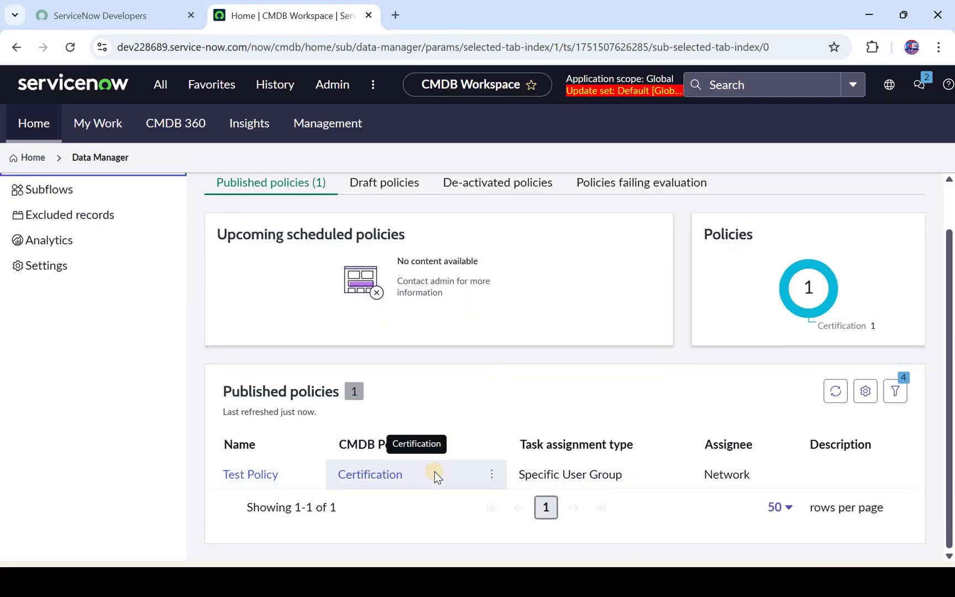
{"action": "scroll", "coordinate": [434, 473], "scroll_direction": "up", "scroll_amount": 1}
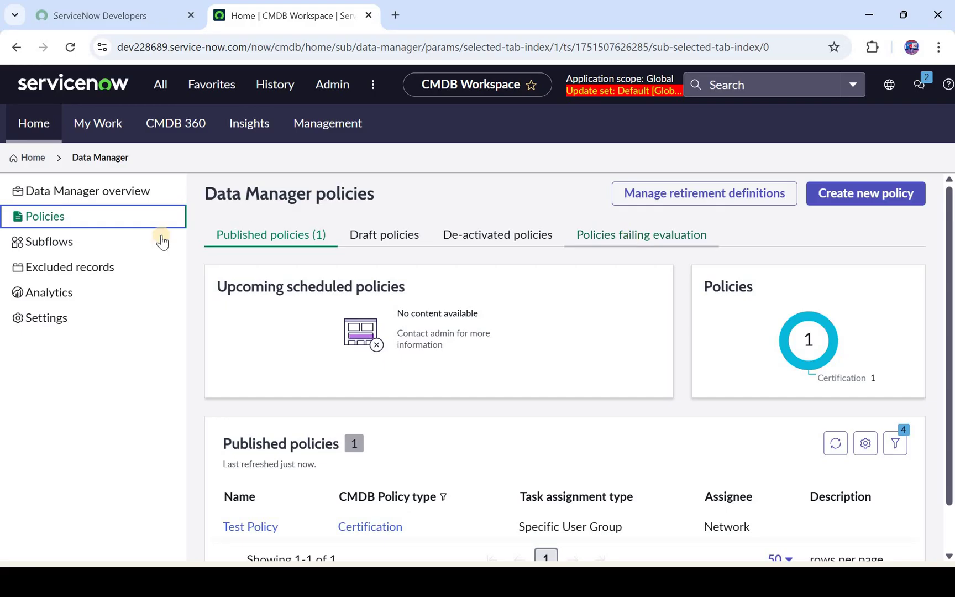
{"action": "left_click", "coordinate": [83, 250]}
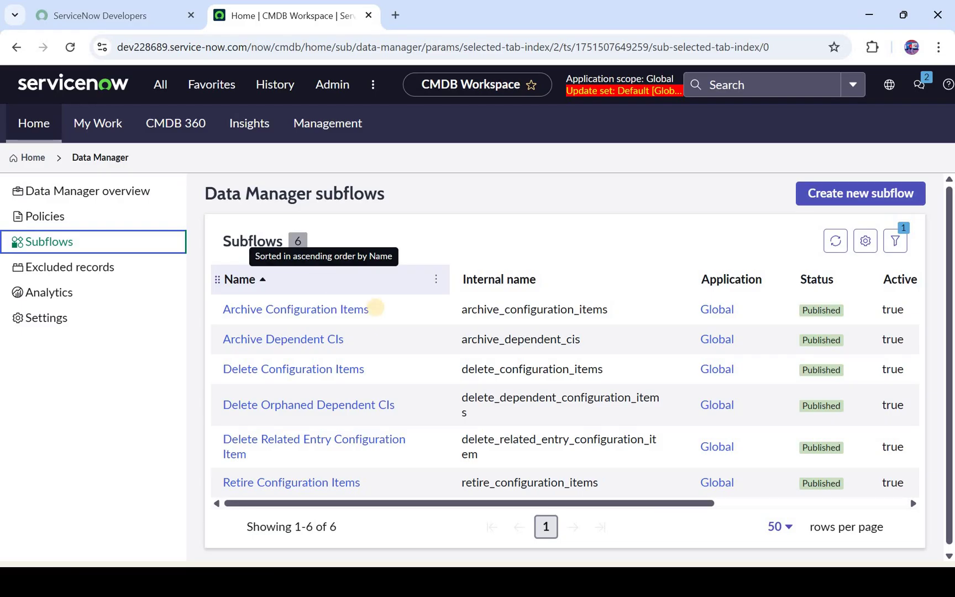
Step: Look over the Archive Configuration Items subflow, then open the empty Excluded records page
{"action": "left_click_drag", "start_coordinate": [498, 309], "coordinate": [610, 310]}
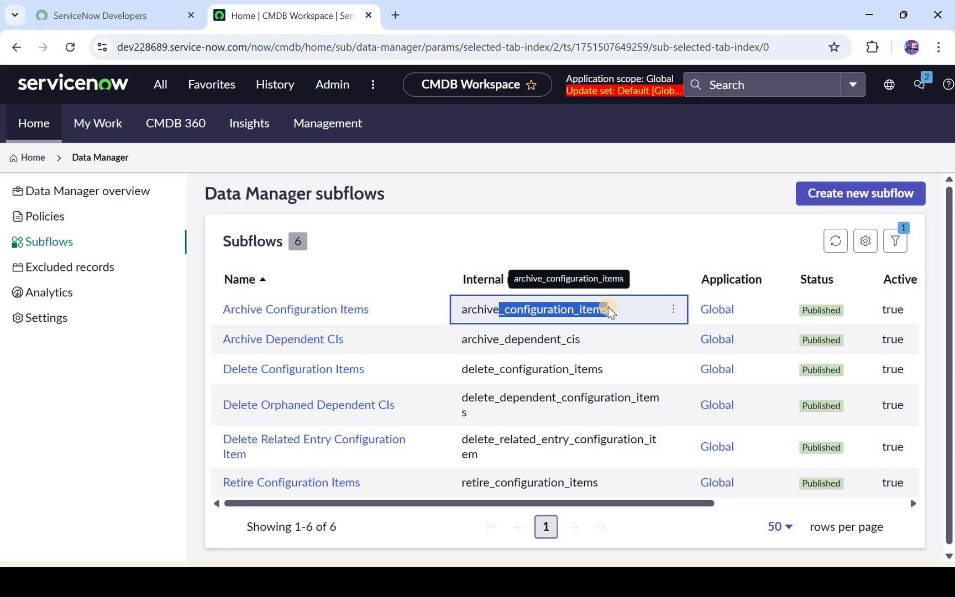
{"action": "left_click", "coordinate": [219, 313]}
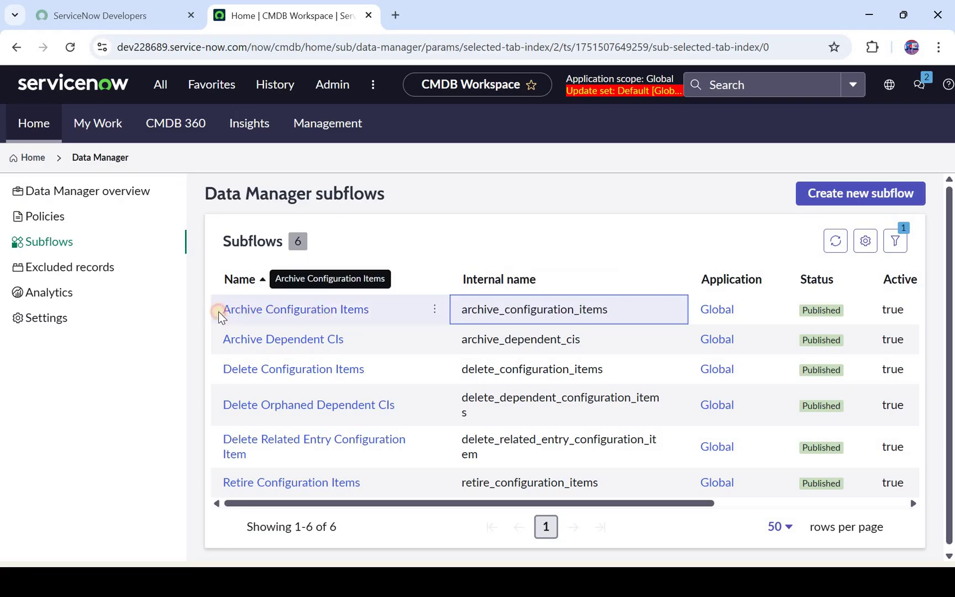
{"action": "triple_click", "coordinate": [219, 313]}
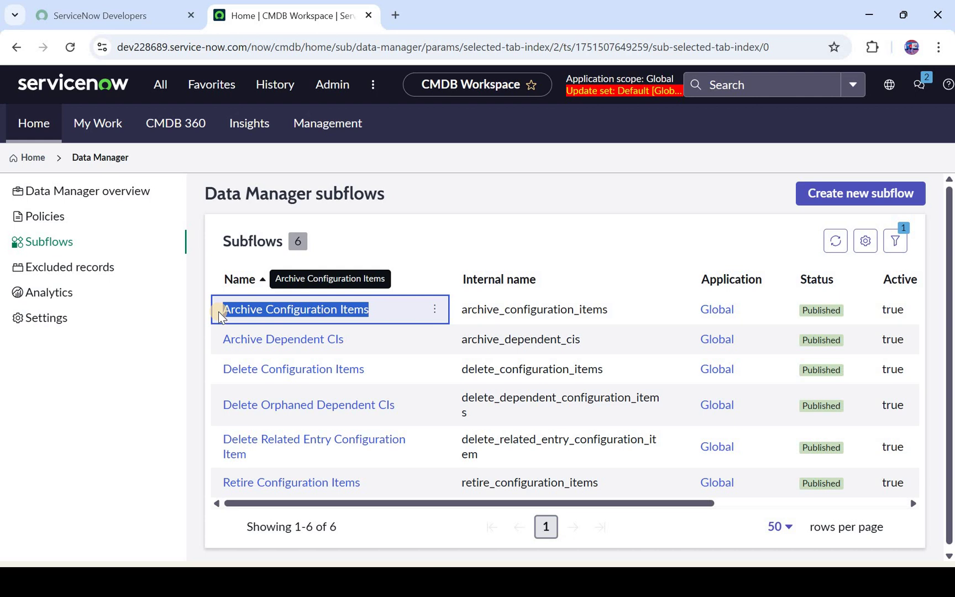
{"action": "left_click", "coordinate": [49, 265]}
{"action": "key", "text": "Return"}
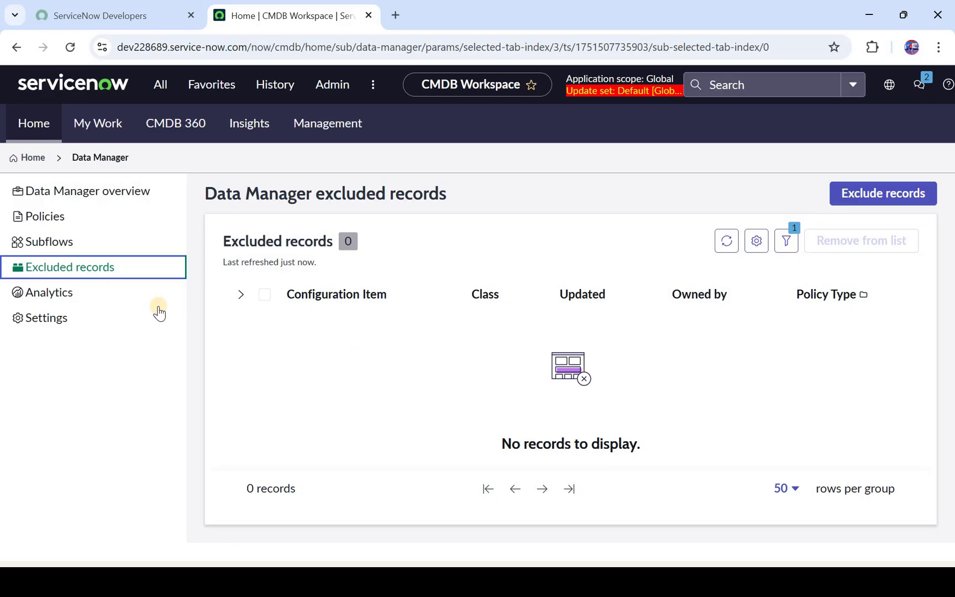
Step: Scroll through the Analytics charts, then open Settings with its retirement definitions
{"action": "left_click", "coordinate": [109, 303]}
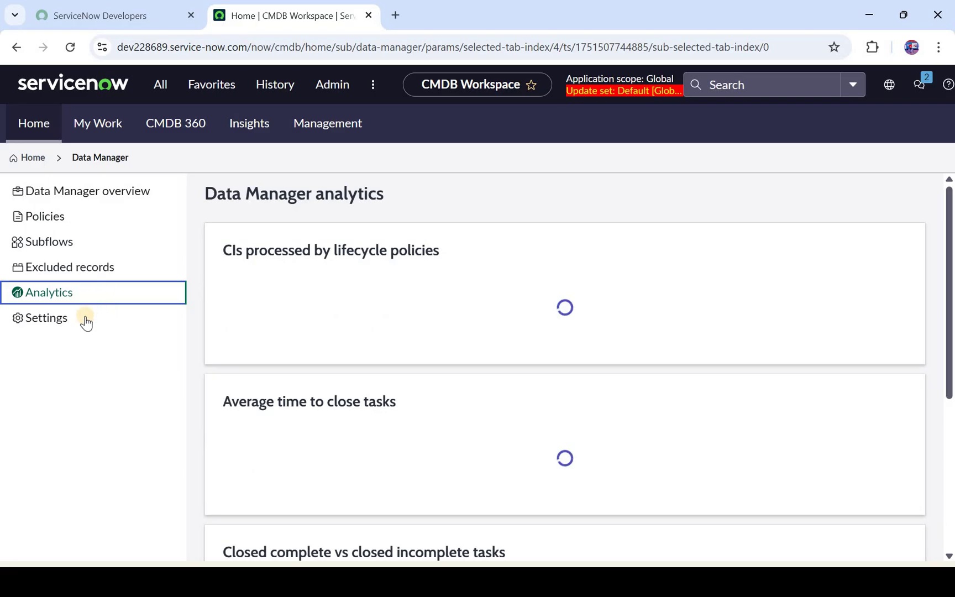
{"action": "scroll", "coordinate": [439, 341], "scroll_direction": "down", "scroll_amount": 5}
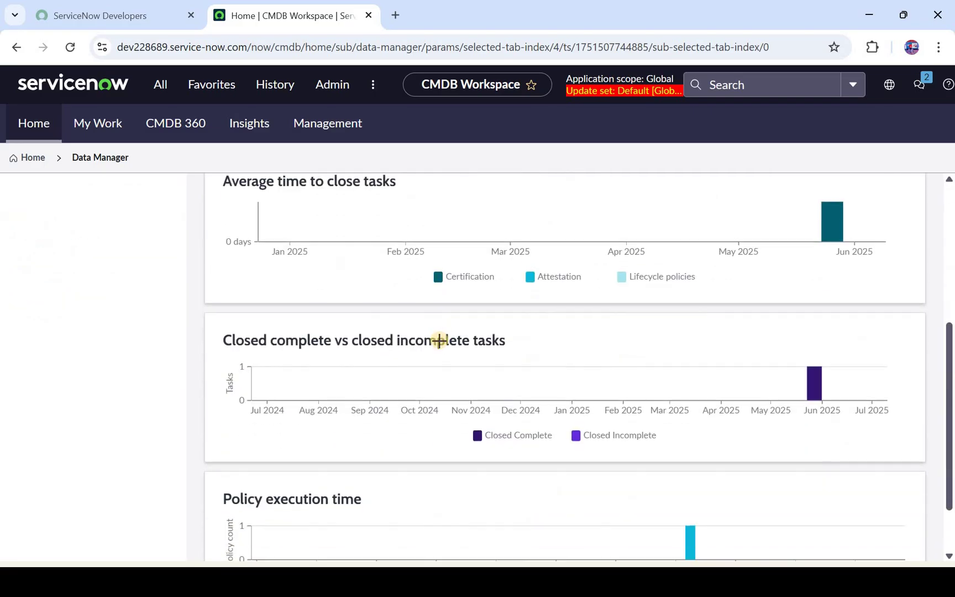
{"action": "scroll", "coordinate": [439, 340], "scroll_direction": "up", "scroll_amount": 6}
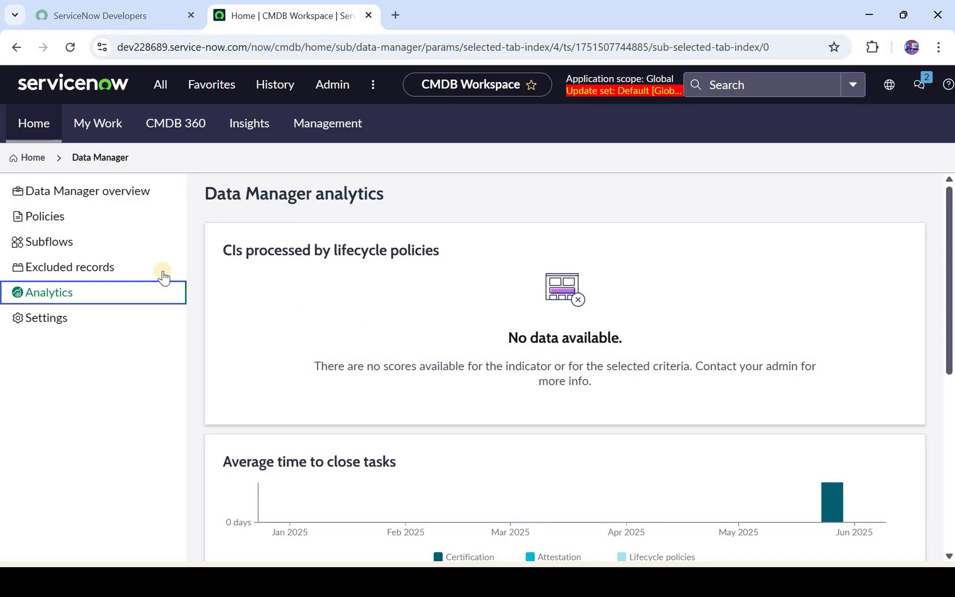
{"action": "left_click", "coordinate": [86, 327]}
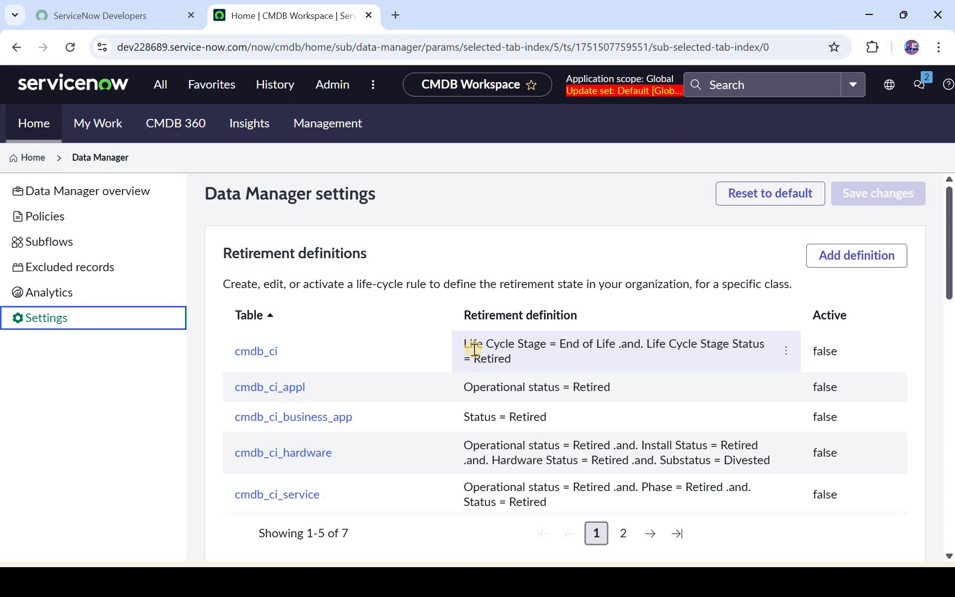
Step: Inspect the Business Application retirement definition and the cmdb_ci_hardware and cmdb_ci_service conditions
{"action": "left_click", "coordinate": [333, 369]}
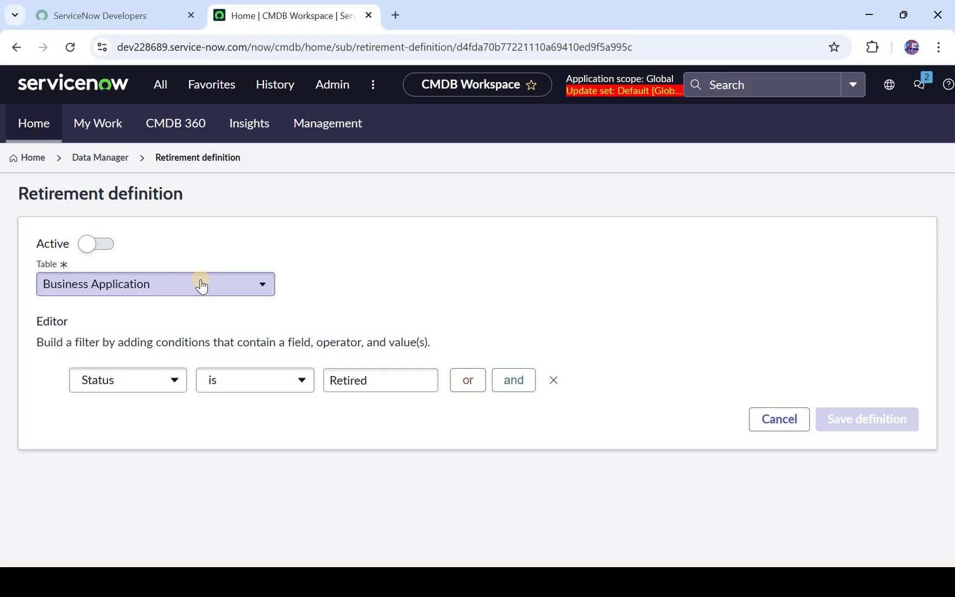
{"action": "left_click", "coordinate": [113, 157]}
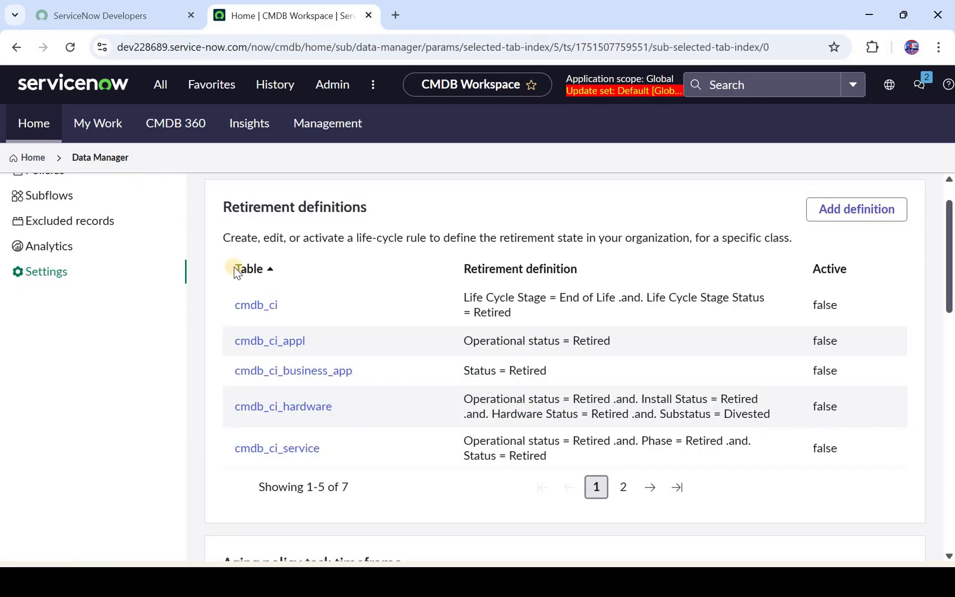
{"action": "left_click_drag", "start_coordinate": [528, 398], "coordinate": [720, 413]}
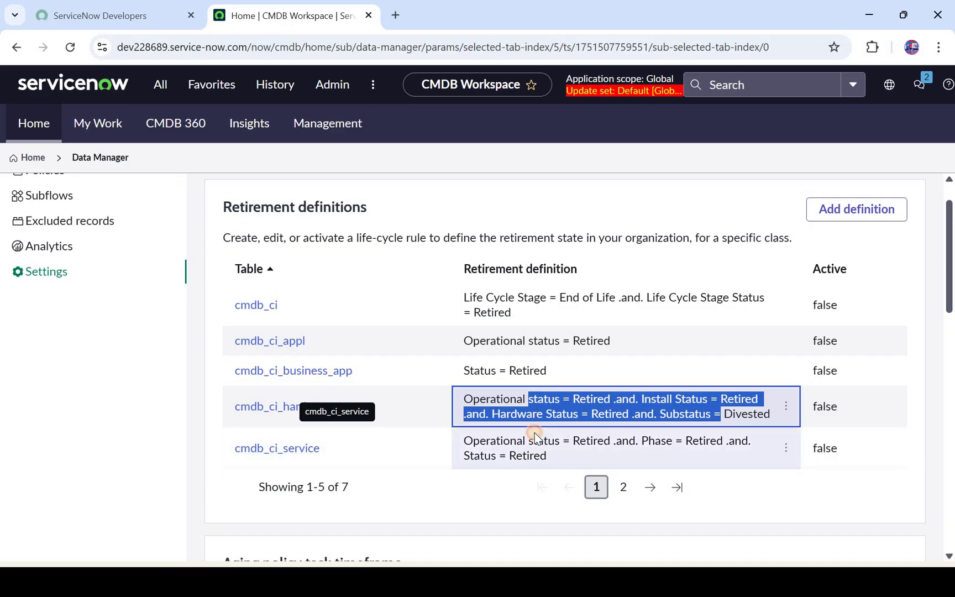
{"action": "left_click_drag", "start_coordinate": [534, 441], "coordinate": [569, 454]}
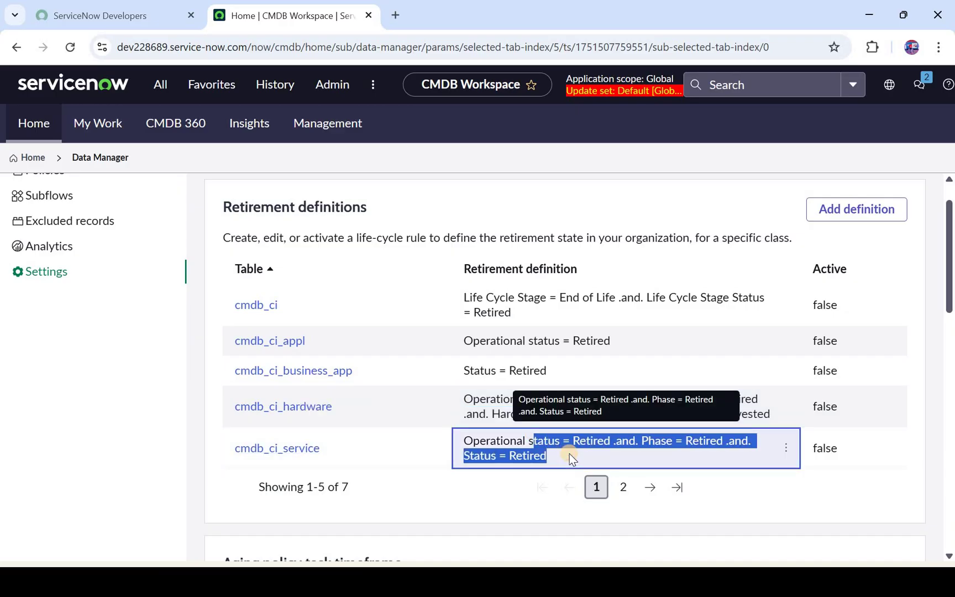
Step: Scroll through the remaining retirement definitions and go back to the Data Manager overview
{"action": "scroll", "coordinate": [320, 265], "scroll_direction": "up", "scroll_amount": 1}
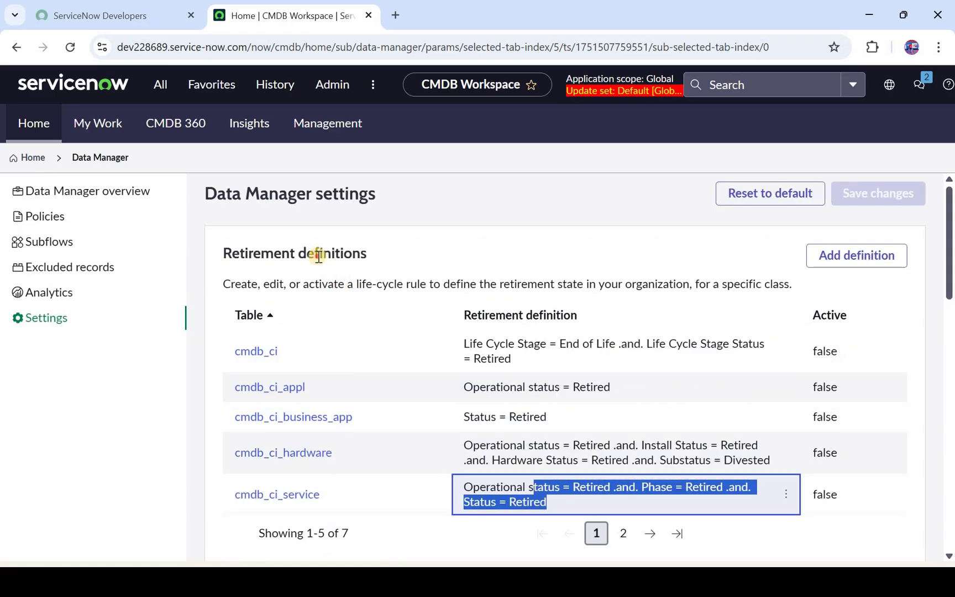
{"action": "double_click", "coordinate": [318, 256]}
{"action": "scroll", "coordinate": [319, 256], "scroll_direction": "down", "scroll_amount": 5}
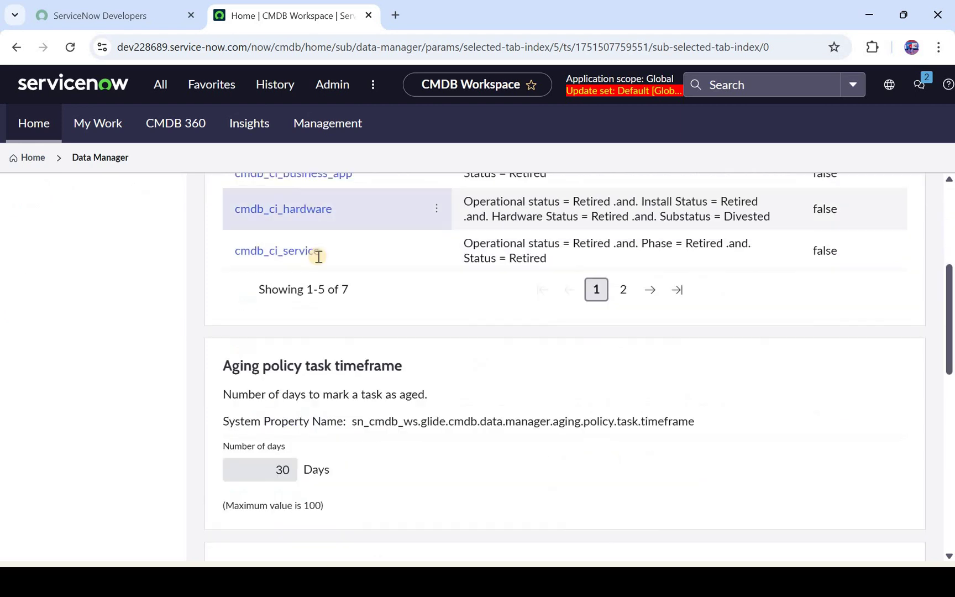
{"action": "scroll", "coordinate": [309, 257], "scroll_direction": "down", "scroll_amount": 2}
{"action": "scroll", "coordinate": [298, 258], "scroll_direction": "down", "scroll_amount": 7}
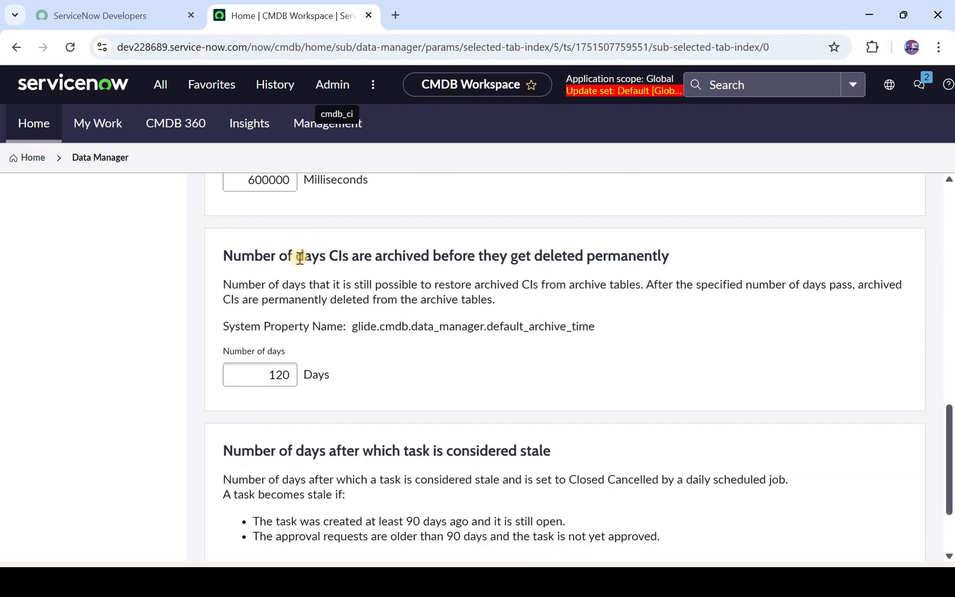
{"action": "scroll", "coordinate": [298, 258], "scroll_direction": "down", "scroll_amount": 2}
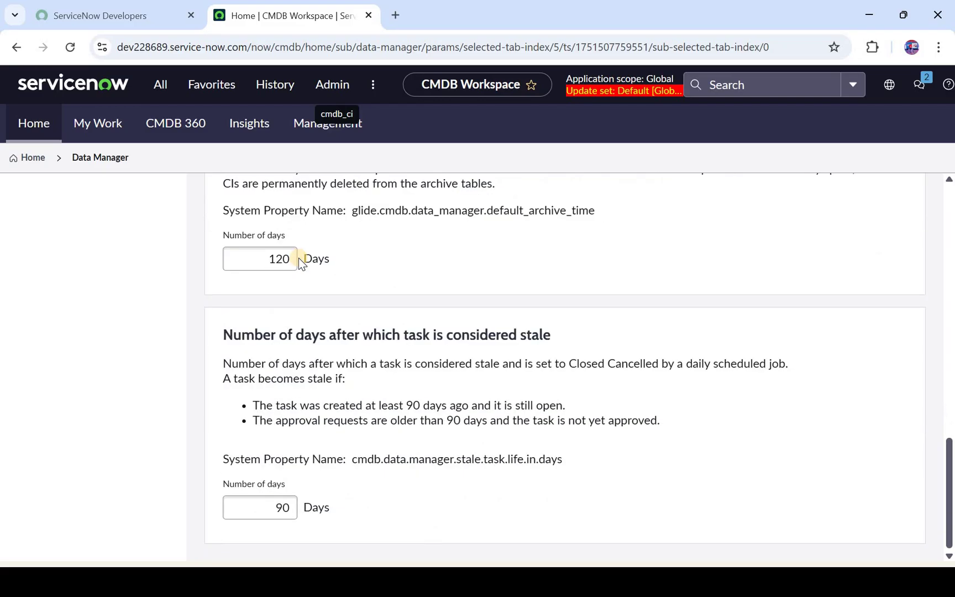
{"action": "scroll", "coordinate": [298, 258], "scroll_direction": "up", "scroll_amount": 18}
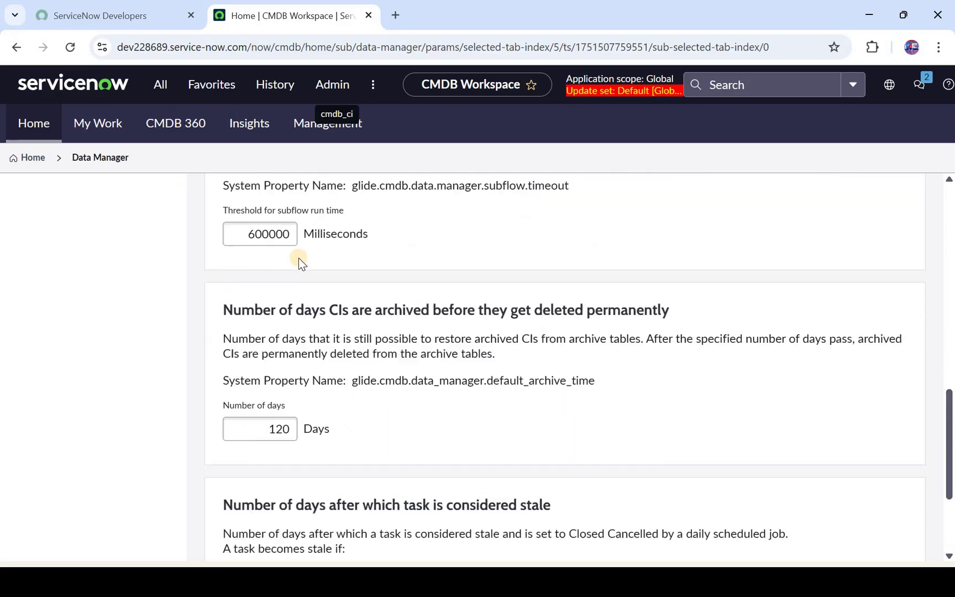
{"action": "double_click", "coordinate": [301, 255]}
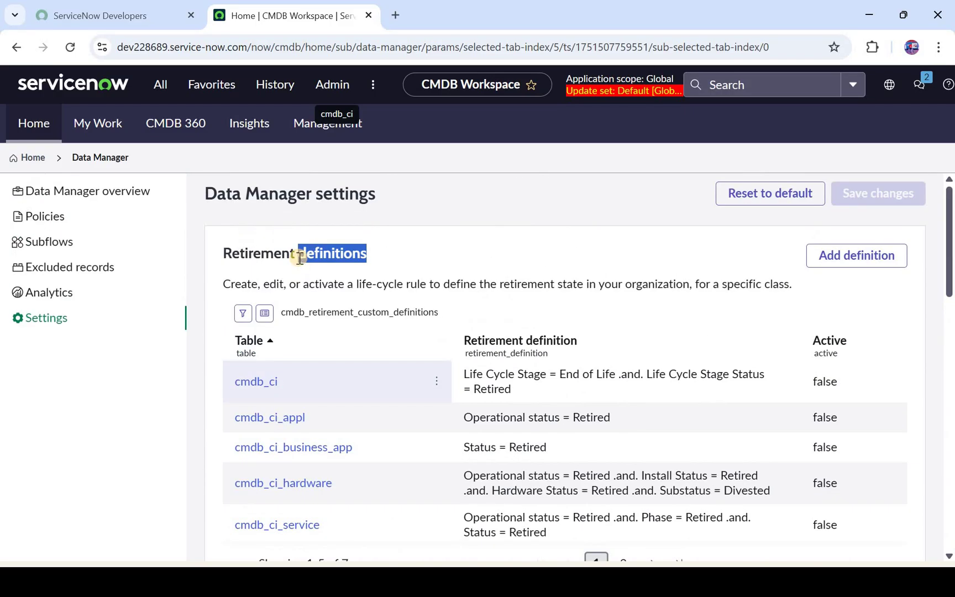
{"action": "left_click", "coordinate": [134, 196]}
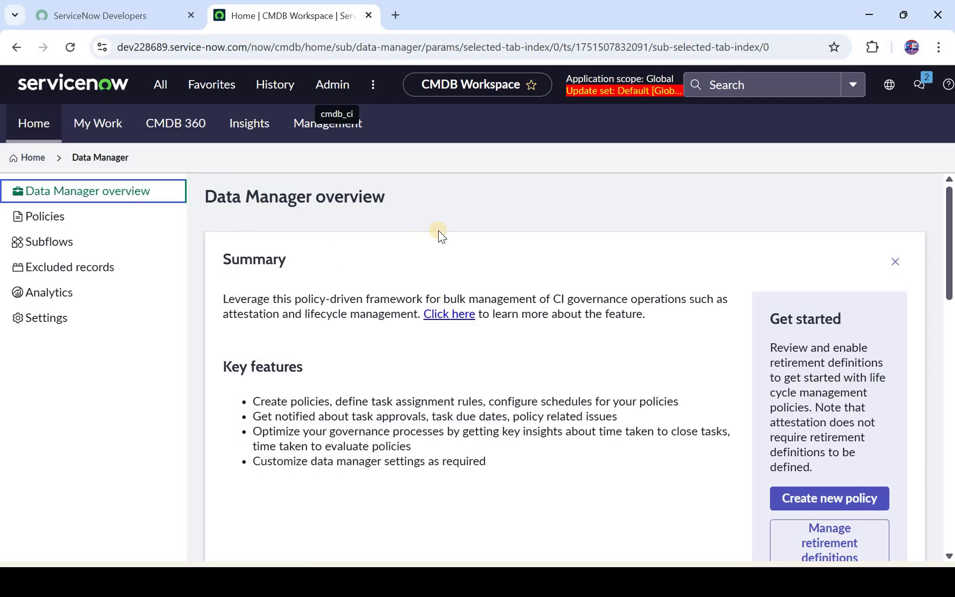
Step: Create a new policy named 'UNIX Server Empty Description' and use that name as its description
{"action": "scroll", "coordinate": [833, 396], "scroll_direction": "down", "scroll_amount": 2}
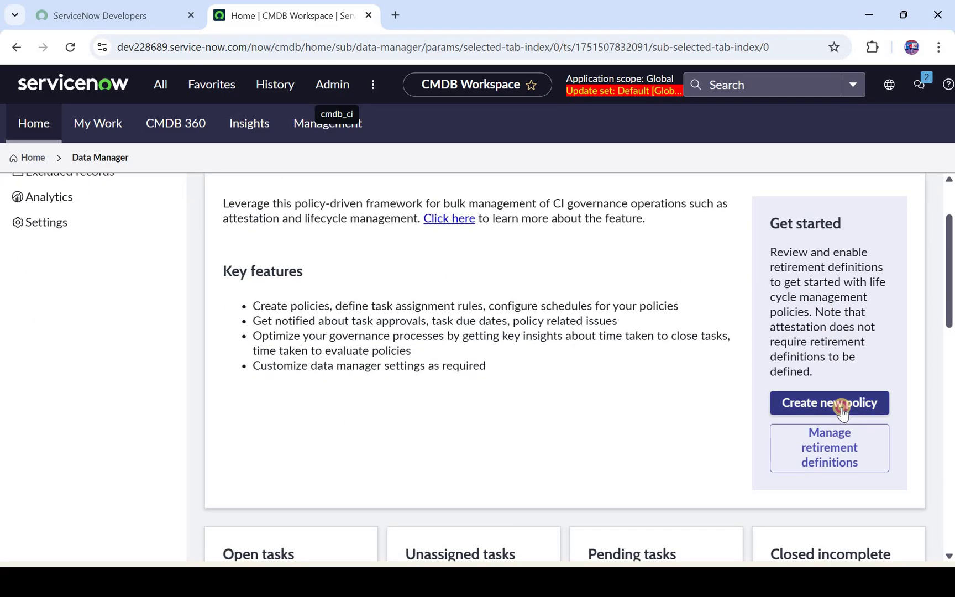
{"action": "left_click", "coordinate": [841, 409]}
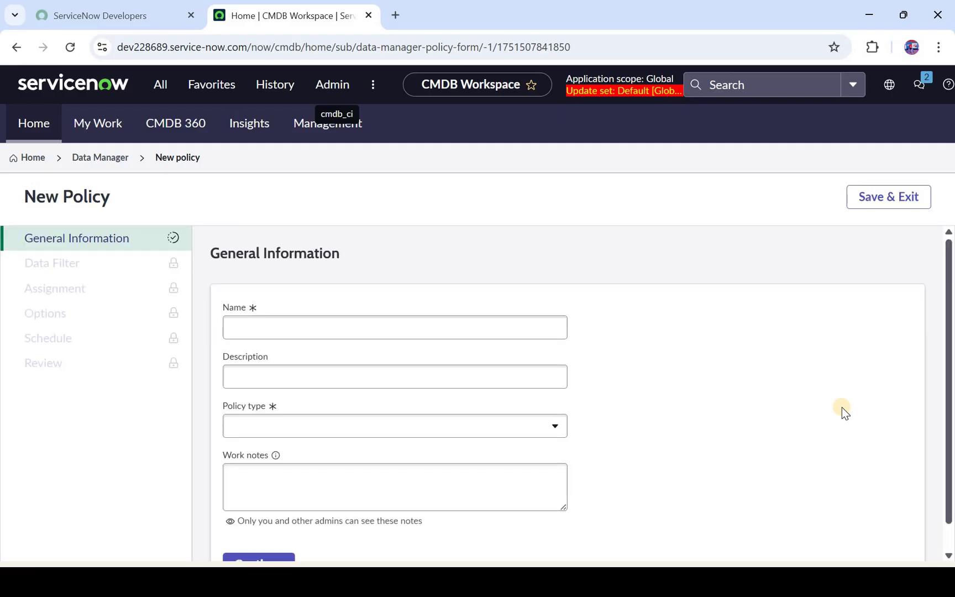
{"action": "left_click", "coordinate": [504, 338]}
{"action": "type", "text": "U"}
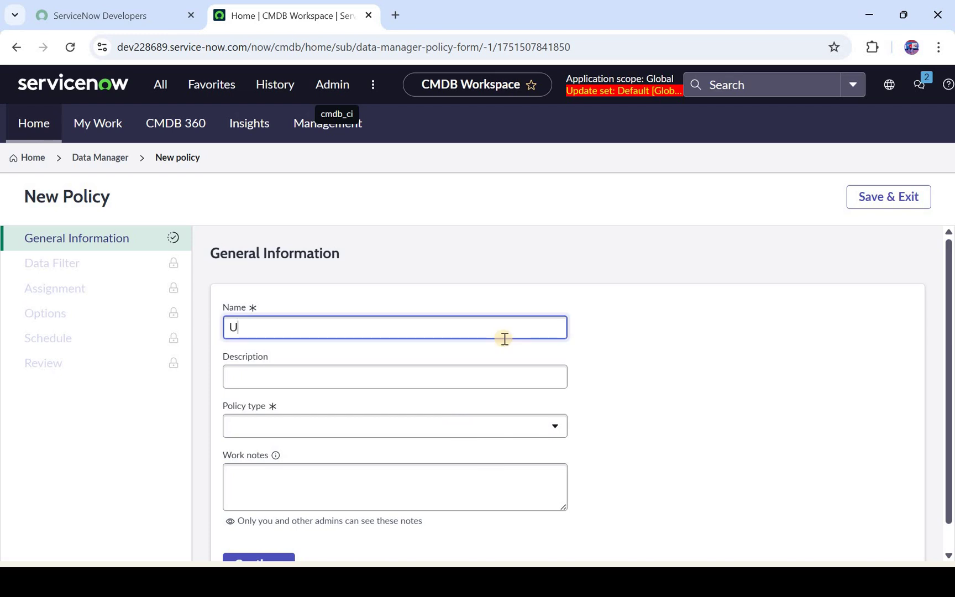
{"action": "type", "text": "NIX Server Emp"}
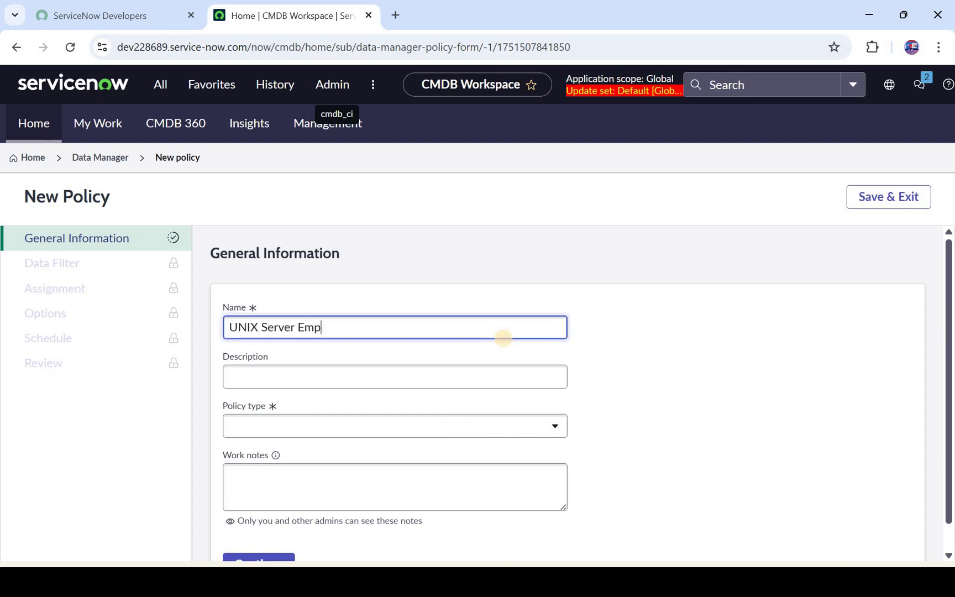
{"action": "type", "text": "ty Description"}
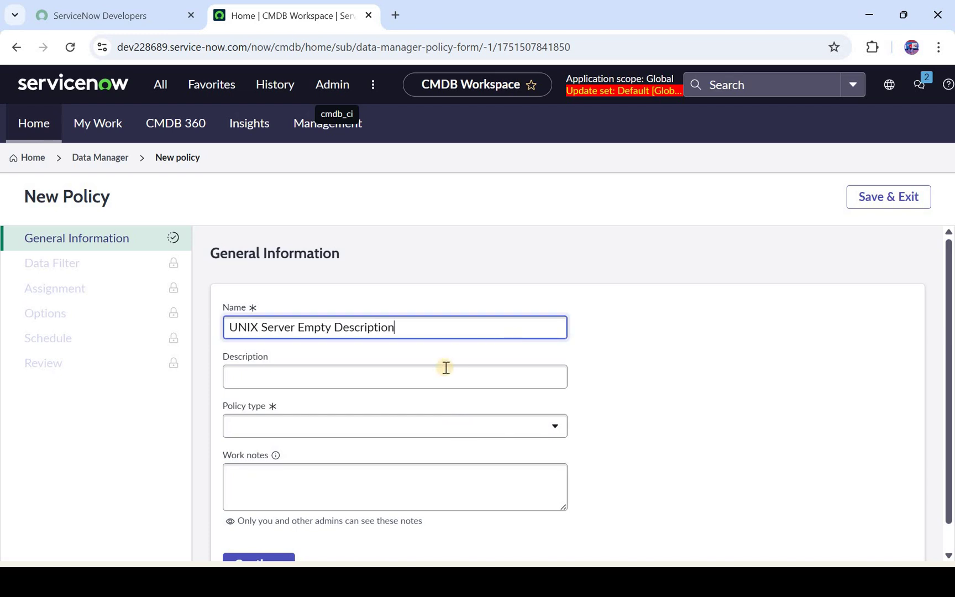
{"action": "key", "text": "Tab"}
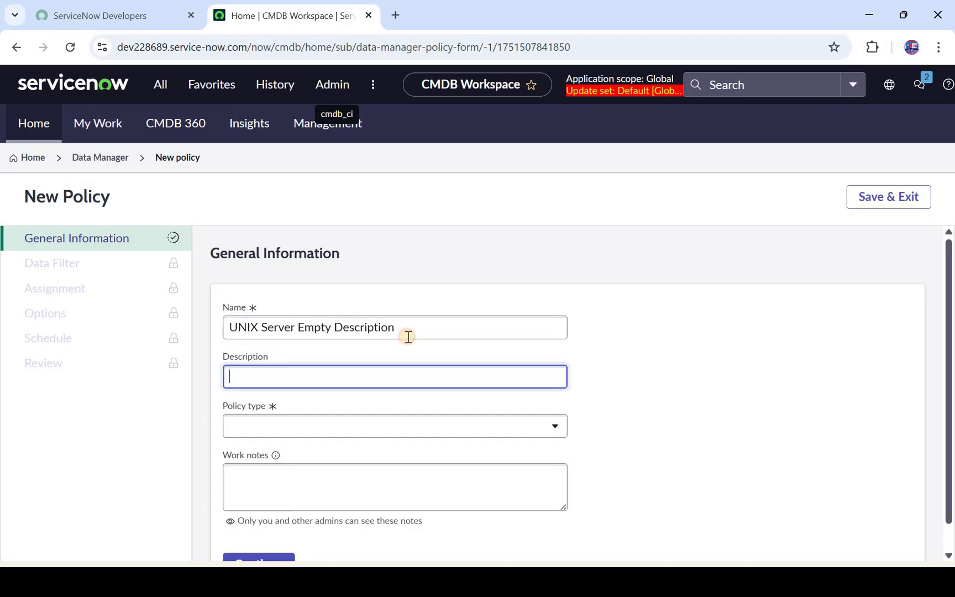
{"action": "left_click", "coordinate": [408, 336]}
{"action": "key", "text": "ctrl+a"}
{"action": "key", "text": "ctrl+c"}
{"action": "left_click", "coordinate": [394, 371]}
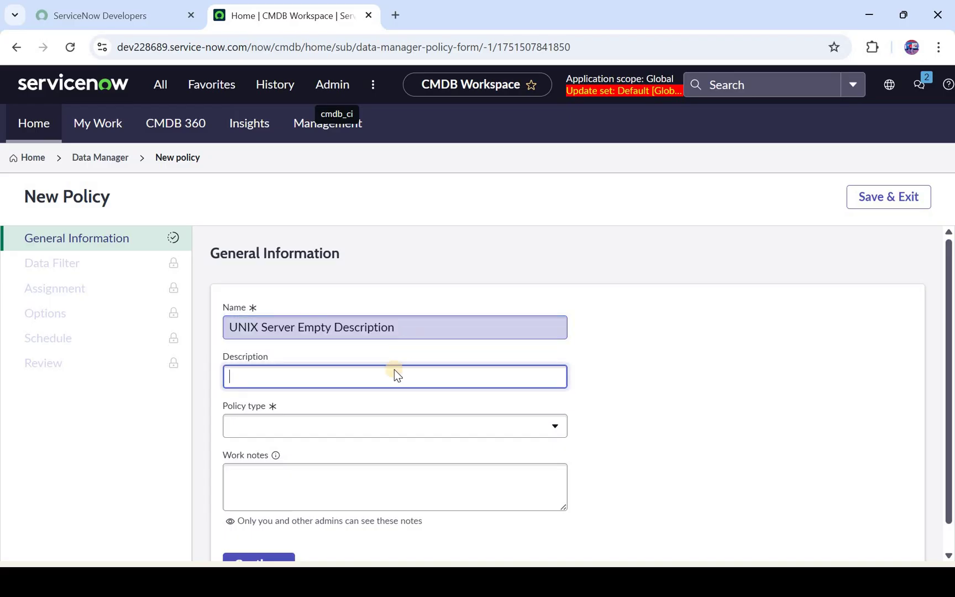
{"action": "key", "text": "ctrl+v"}
Step: Set the policy type to Certification, paste the name into Work notes, and continue
{"action": "left_click", "coordinate": [383, 426]}
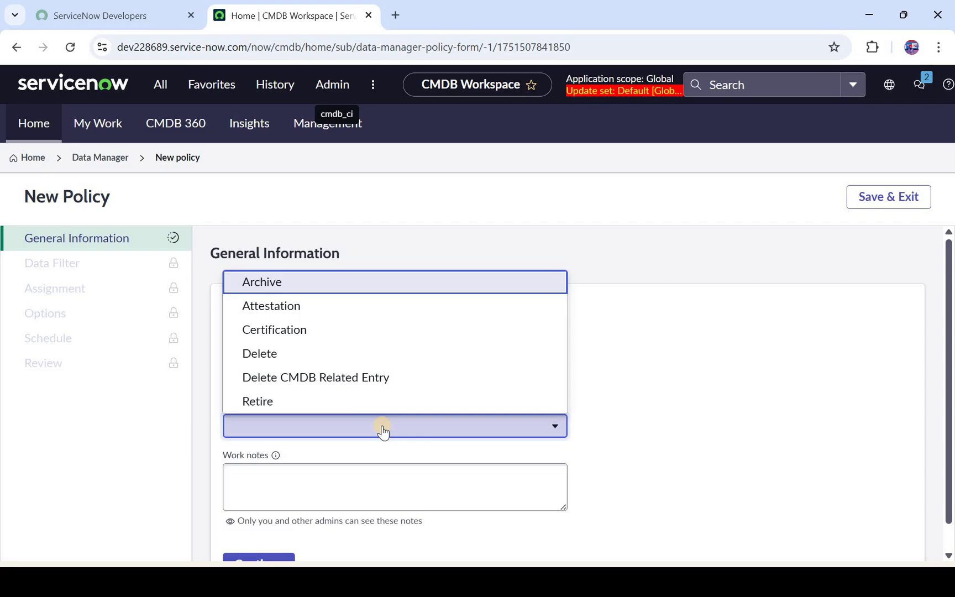
{"action": "left_click", "coordinate": [334, 329]}
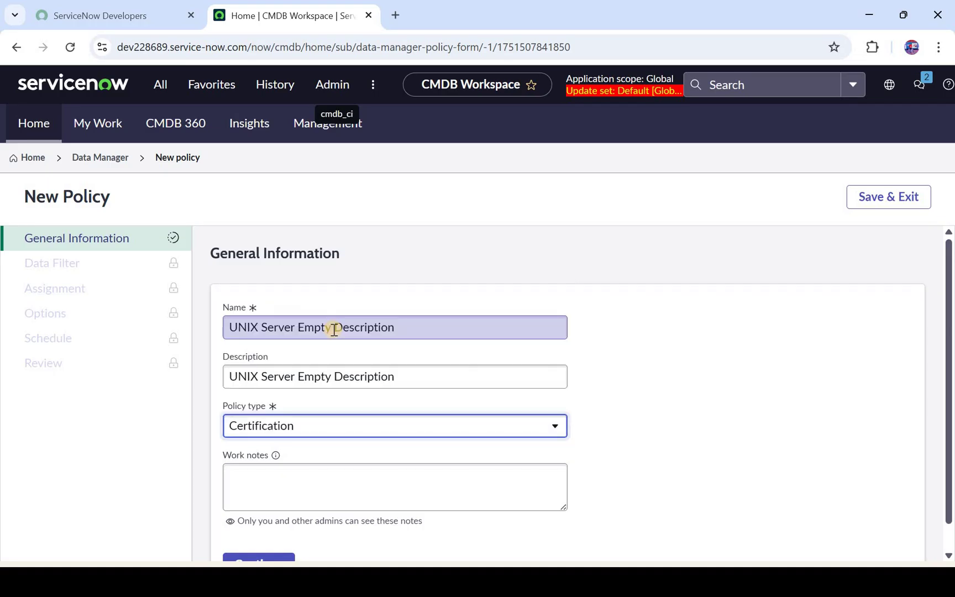
{"action": "scroll", "coordinate": [337, 386], "scroll_direction": "down", "scroll_amount": 1}
{"action": "left_click", "coordinate": [344, 445]}
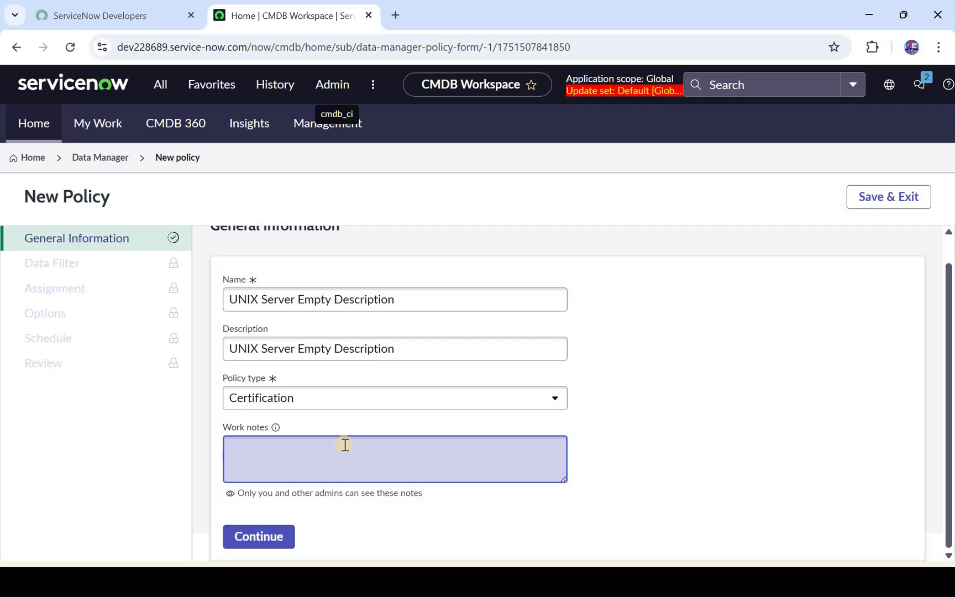
{"action": "key", "text": "ctrl+v"}
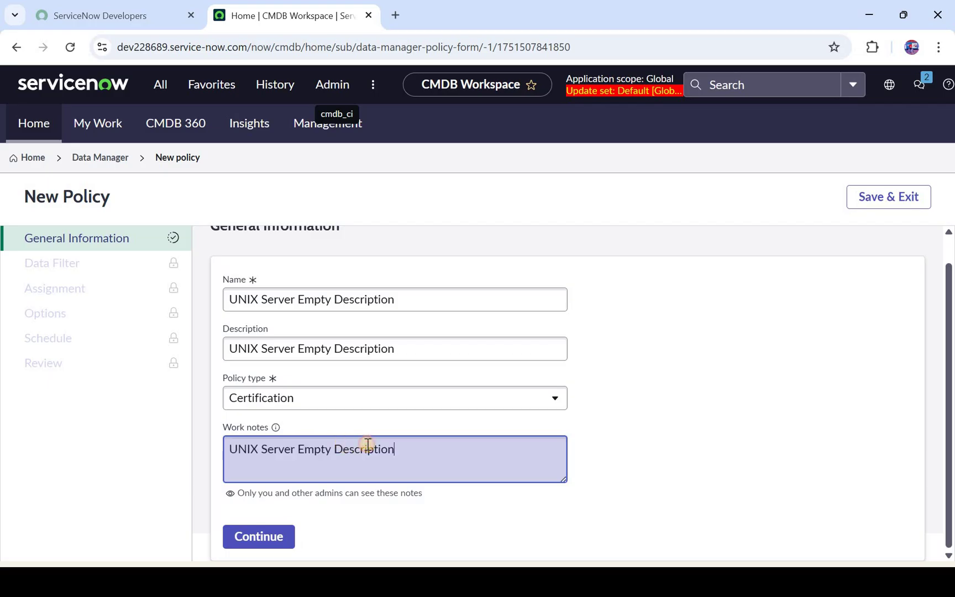
{"action": "double_click", "coordinate": [354, 456]}
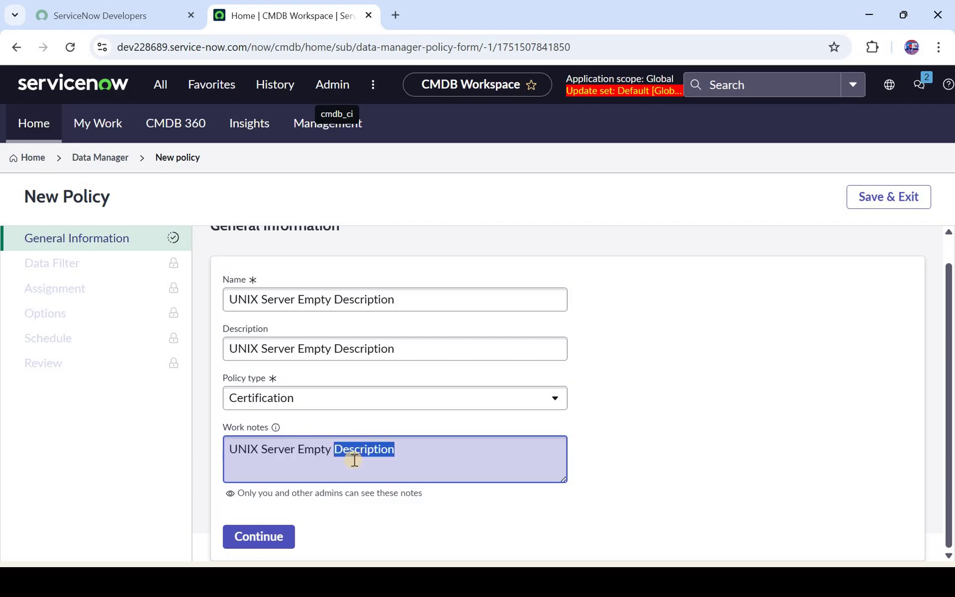
{"action": "left_click", "coordinate": [290, 534]}
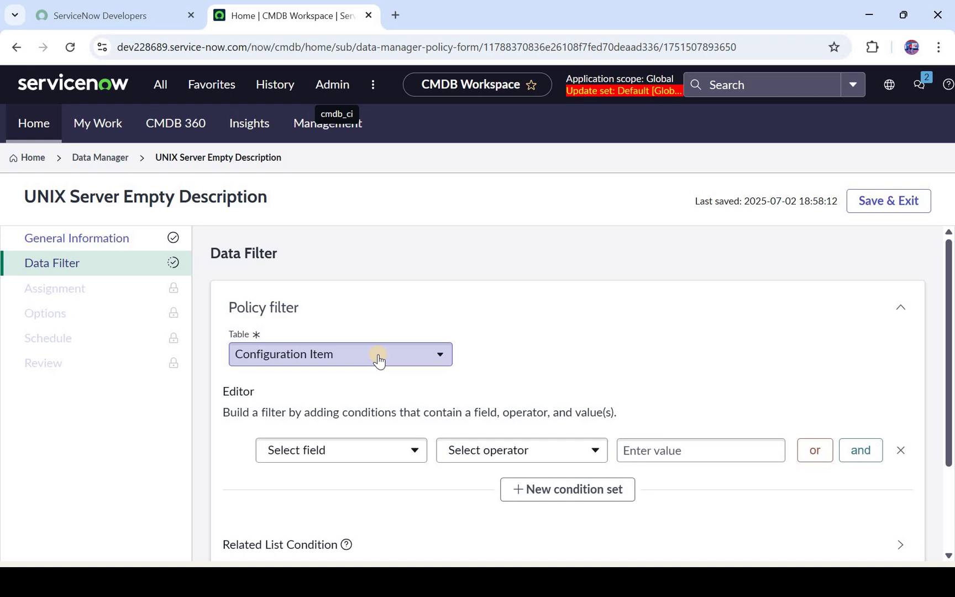
Step: Add the filter condition Class is UNIX Server
{"action": "scroll", "coordinate": [366, 386], "scroll_direction": "down", "scroll_amount": 1}
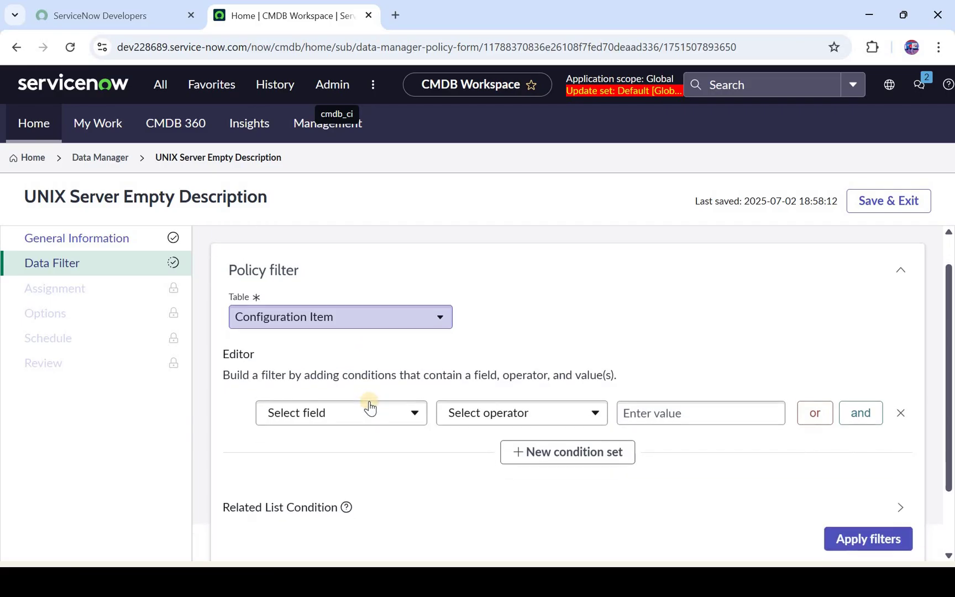
{"action": "left_click", "coordinate": [370, 408]}
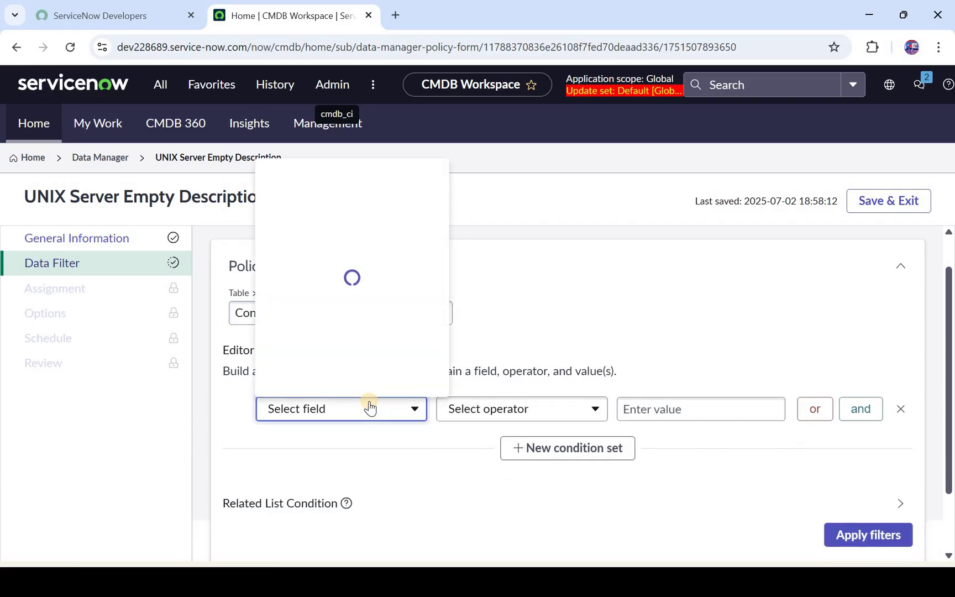
{"action": "type", "text": "s"}
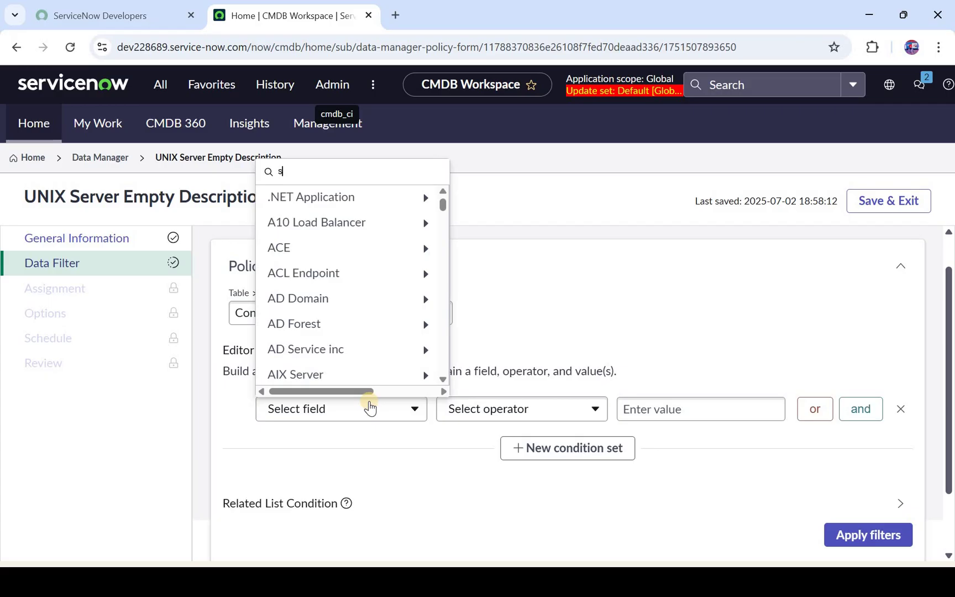
{"action": "key", "text": "Return"}
{"action": "left_click", "coordinate": [680, 420]}
{"action": "type", "text": "unix"}
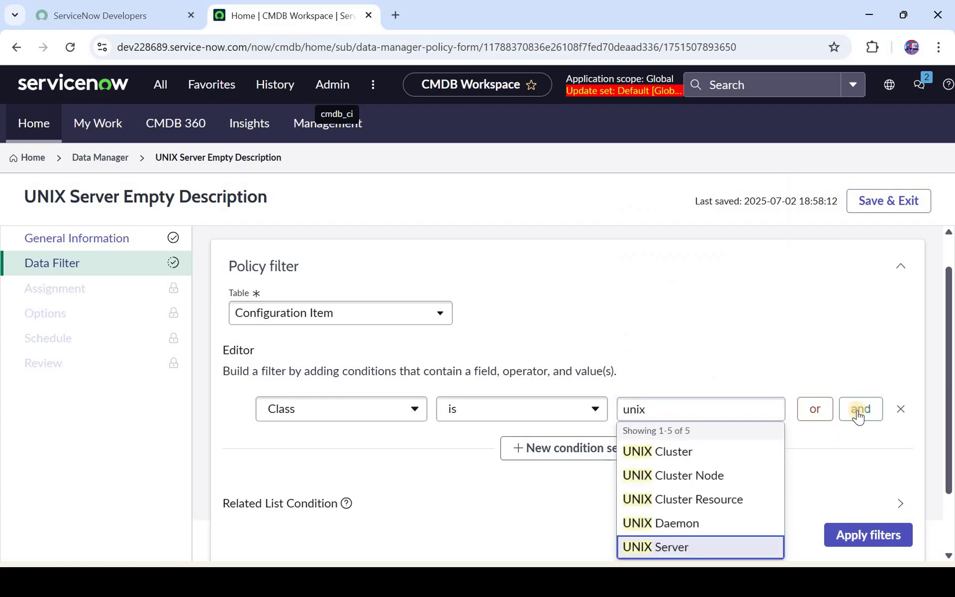
{"action": "key", "text": "Return"}
Step: Add an AND condition Description is empty, apply filters, review the 6 matching records, and continue
{"action": "left_click", "coordinate": [857, 415]}
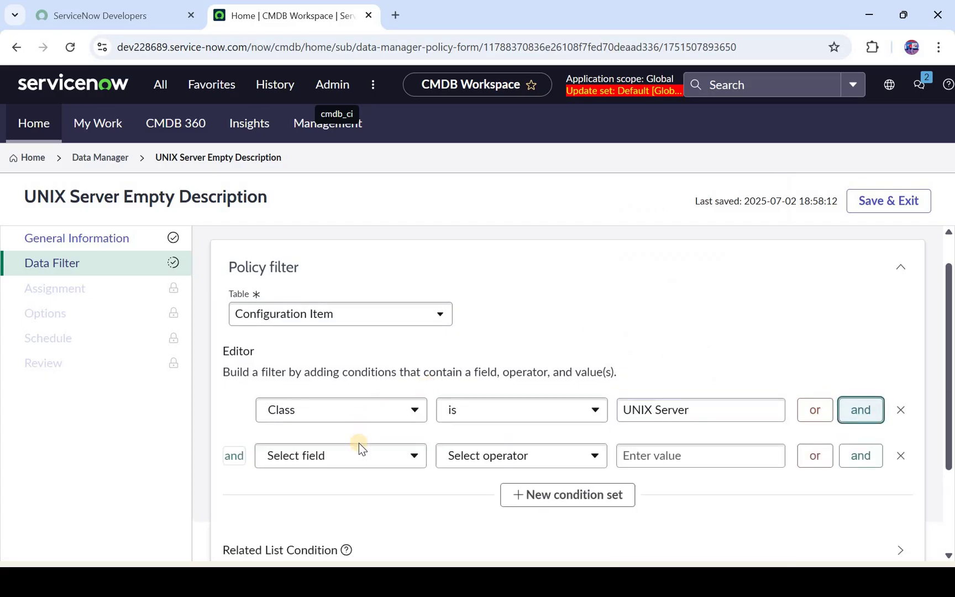
{"action": "left_click", "coordinate": [363, 460]}
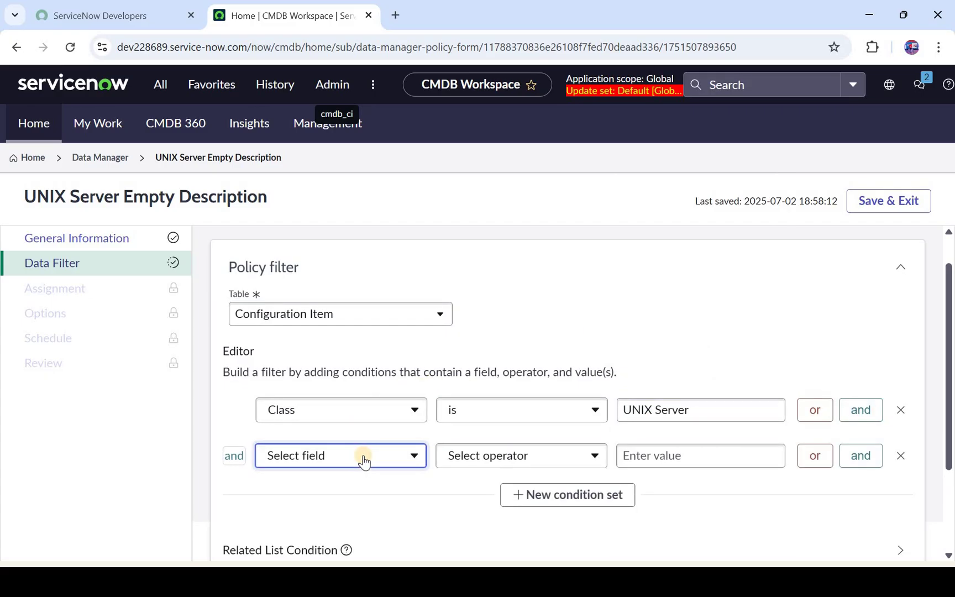
{"action": "left_click", "coordinate": [521, 455]}
{"action": "left_click", "coordinate": [554, 409]}
{"action": "scroll", "coordinate": [608, 412], "scroll_direction": "down", "scroll_amount": 2}
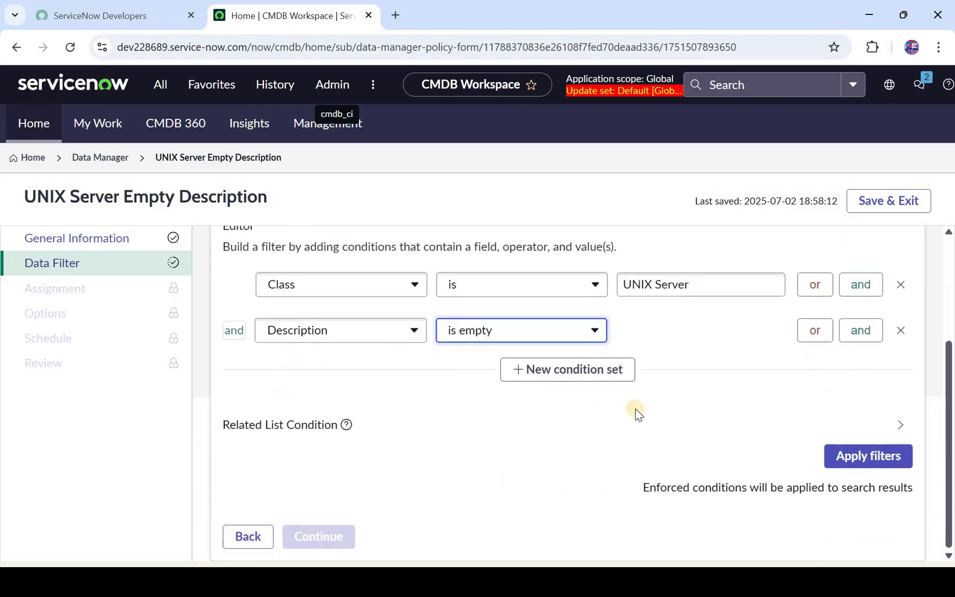
{"action": "left_click", "coordinate": [842, 457]}
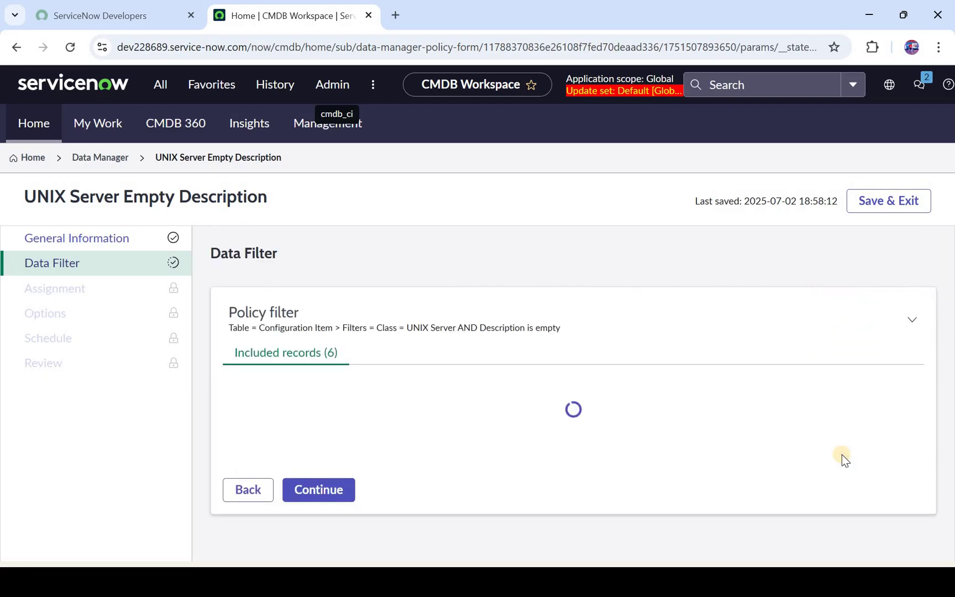
{"action": "scroll", "coordinate": [680, 396], "scroll_direction": "down", "scroll_amount": 2}
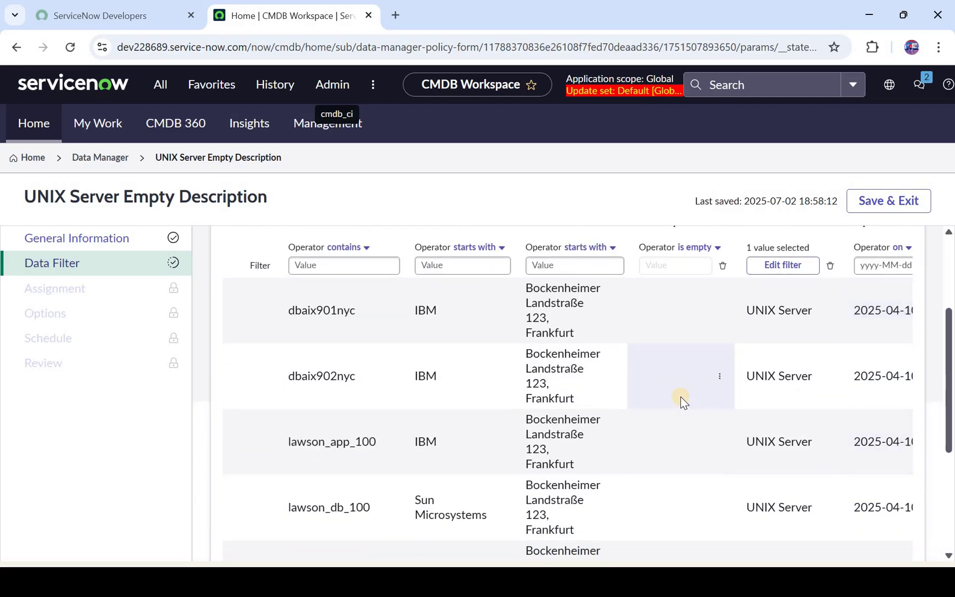
{"action": "scroll", "coordinate": [680, 396], "scroll_direction": "down", "scroll_amount": 5}
{"action": "scroll", "coordinate": [680, 396], "scroll_direction": "up", "scroll_amount": 3}
{"action": "scroll", "coordinate": [430, 514], "scroll_direction": "down", "scroll_amount": 3}
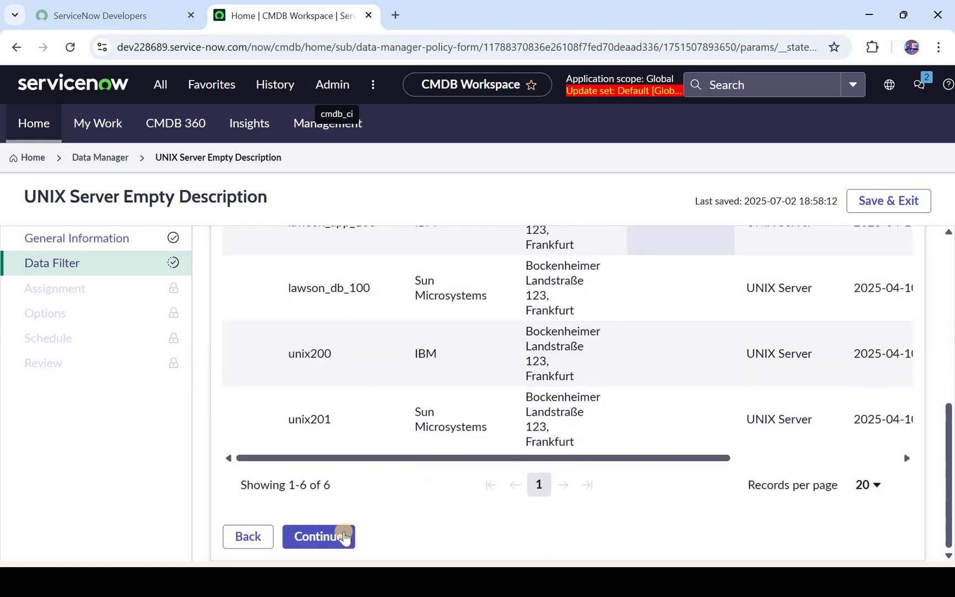
{"action": "left_click", "coordinate": [343, 536]}
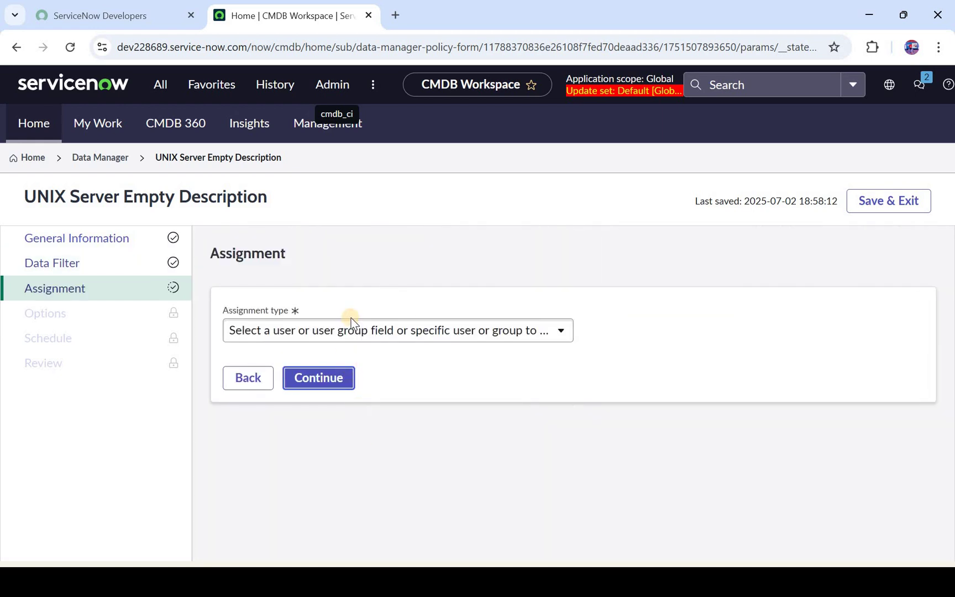
Step: Assign the policy's tasks to the Hardware group using Specific User Group, then continue
{"action": "left_click", "coordinate": [360, 331]}
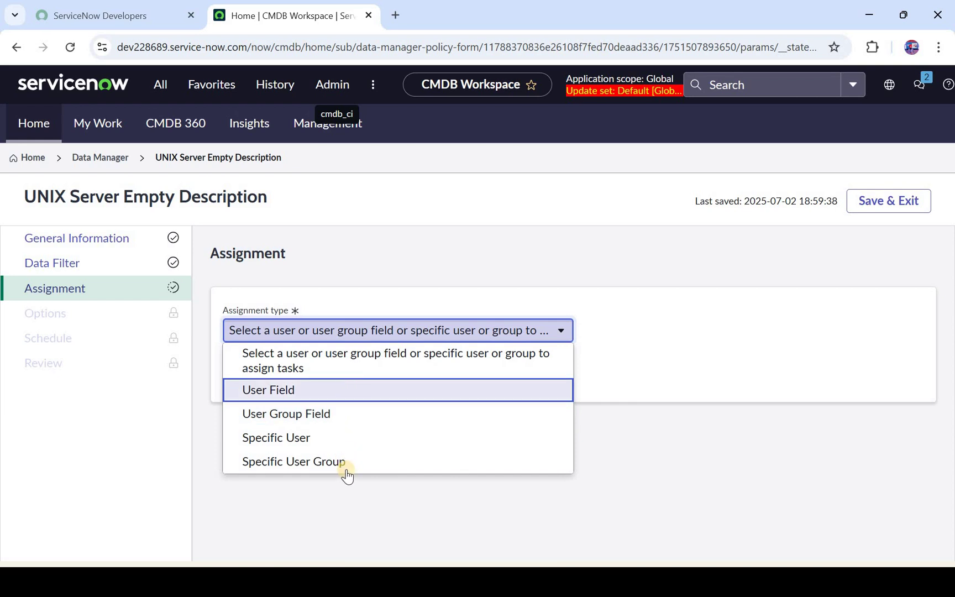
{"action": "key", "text": "Down"}
{"action": "key", "text": "Down"}
{"action": "key", "text": "Down"}
{"action": "key", "text": "Return"}
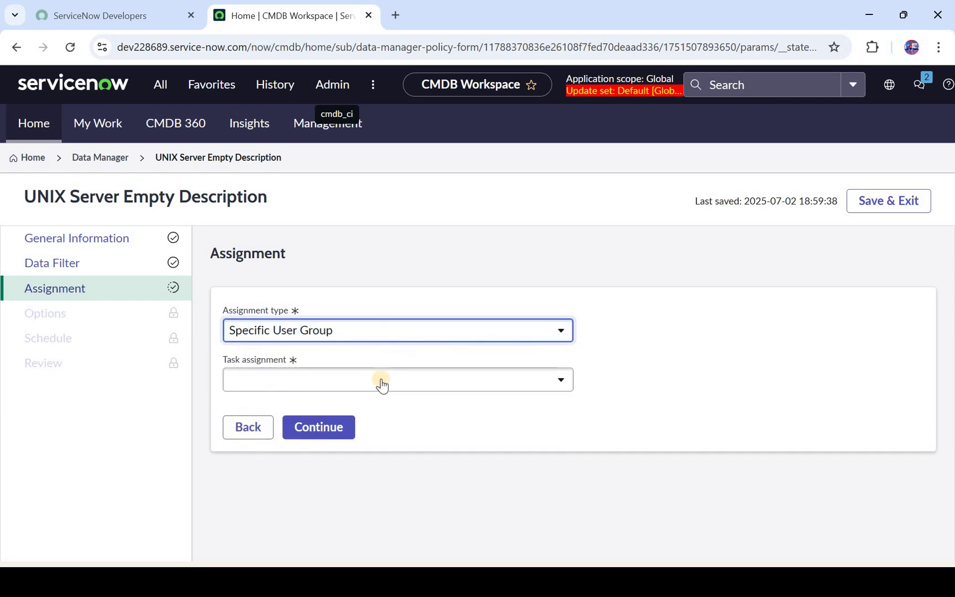
{"action": "left_click", "coordinate": [381, 382]}
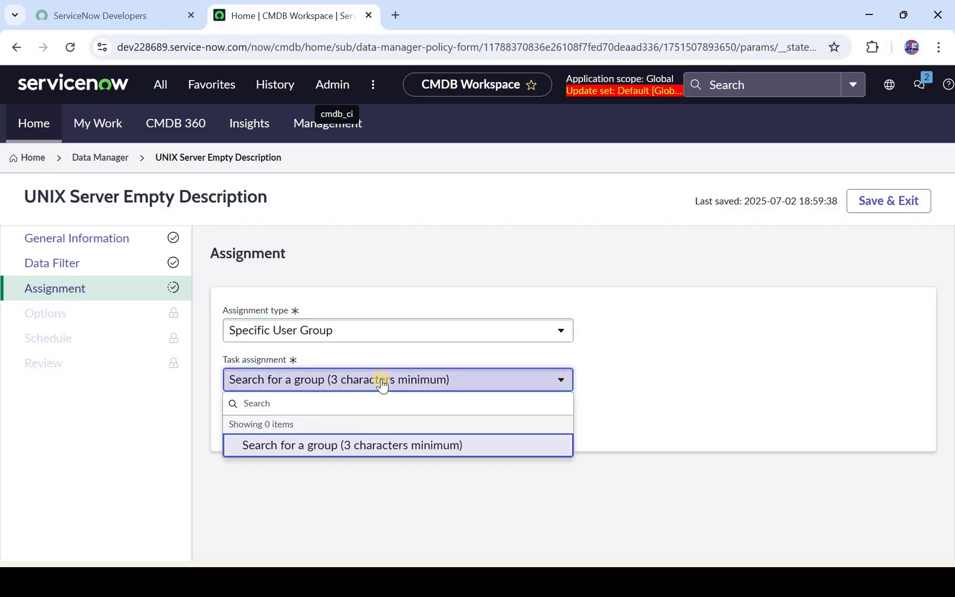
{"action": "type", "text": "hardwa"}
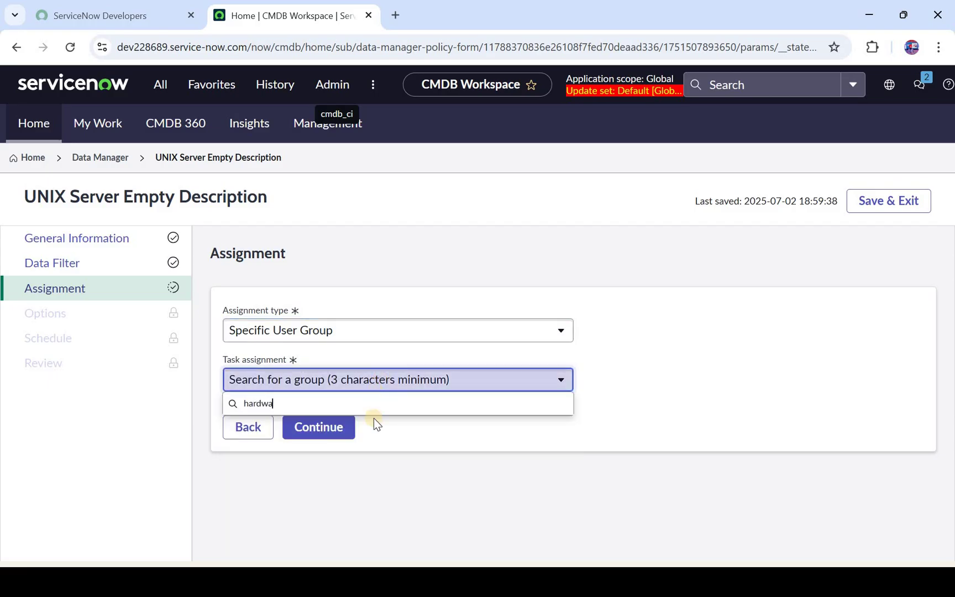
{"action": "left_click", "coordinate": [378, 445]}
{"action": "left_click", "coordinate": [326, 428]}
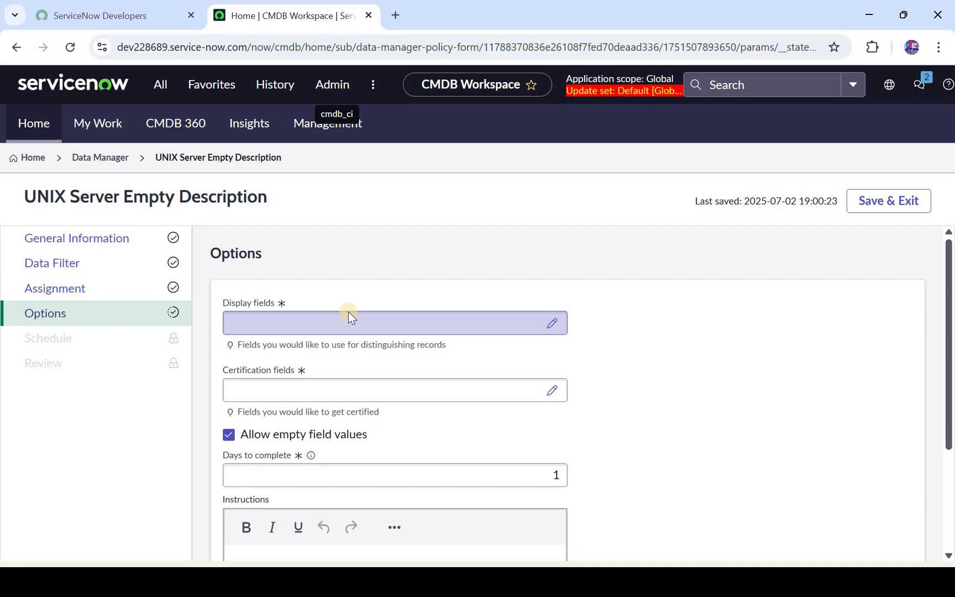
Step: Add Name, Asset tag and Operational status as display fields
{"action": "left_click", "coordinate": [349, 313]}
{"action": "type", "text": "nam"}
{"action": "left_click", "coordinate": [340, 366]}
{"action": "type", "text": "asset"}
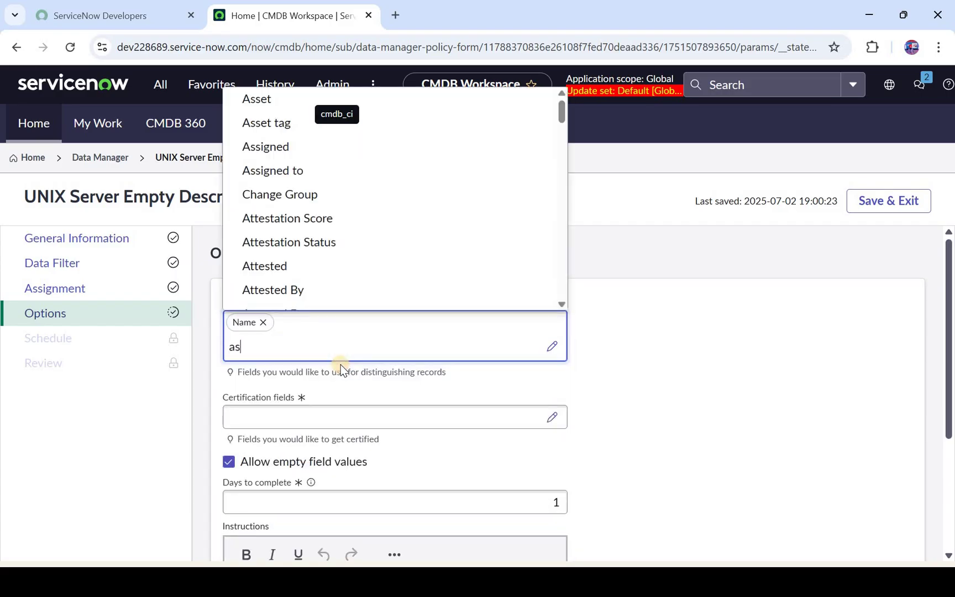
{"action": "key", "text": "Down"}
{"action": "key", "text": "Down"}
{"action": "key", "text": "Return"}
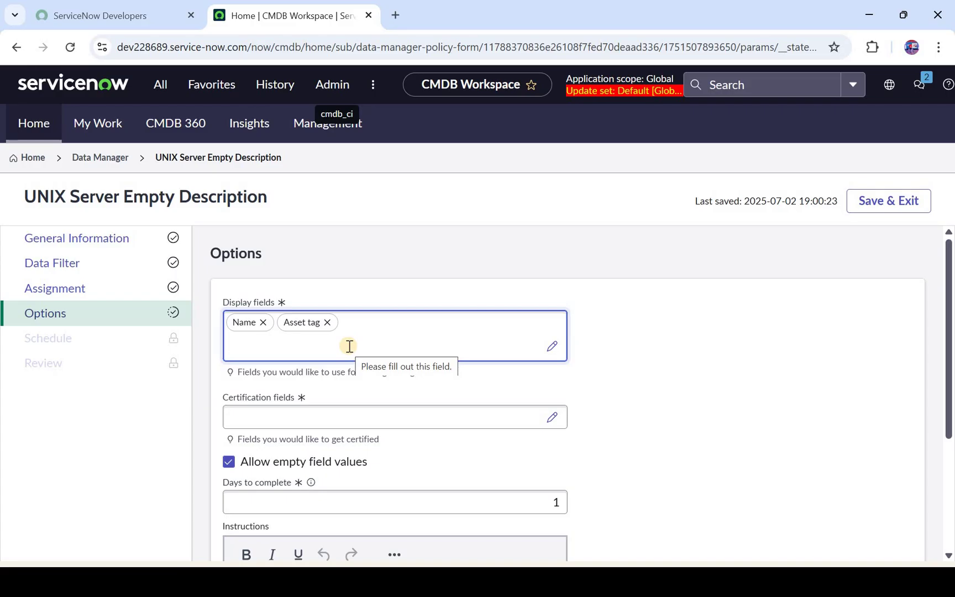
{"action": "type", "text": "oper"}
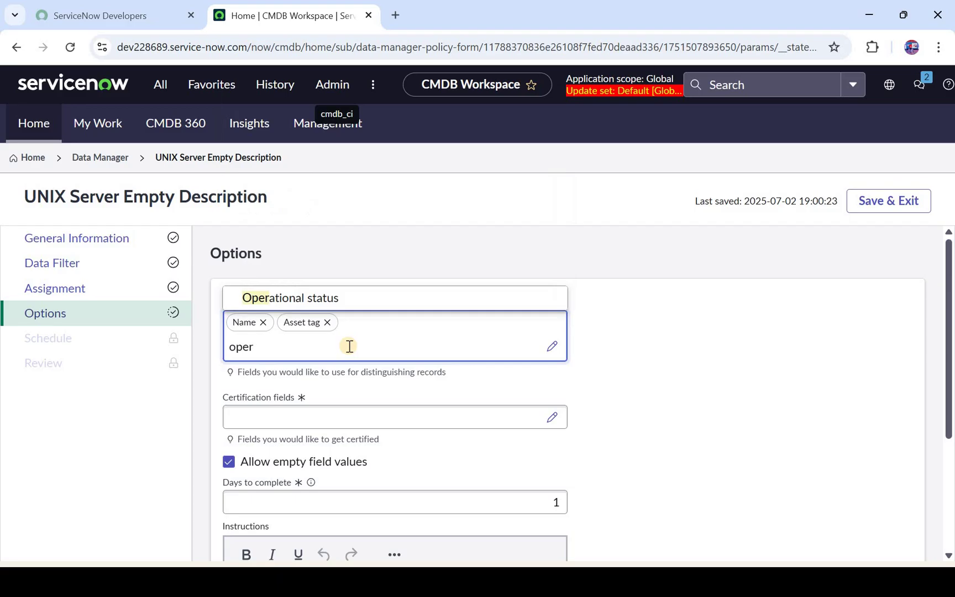
{"action": "key", "text": "Down"}
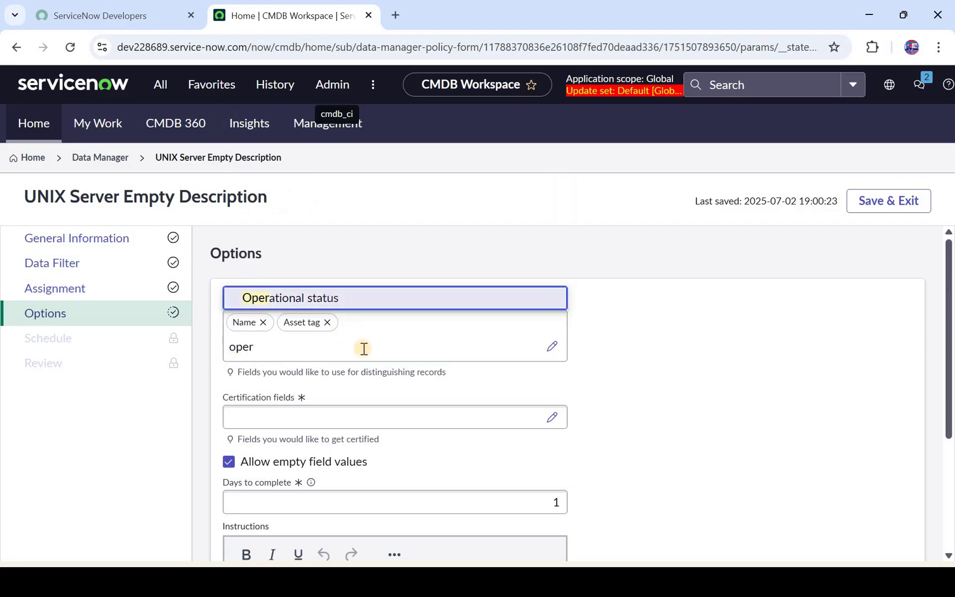
{"action": "key", "text": "Return"}
Step: Add Most recent discovery and Location to the display fields
{"action": "type", "text": "mo"}
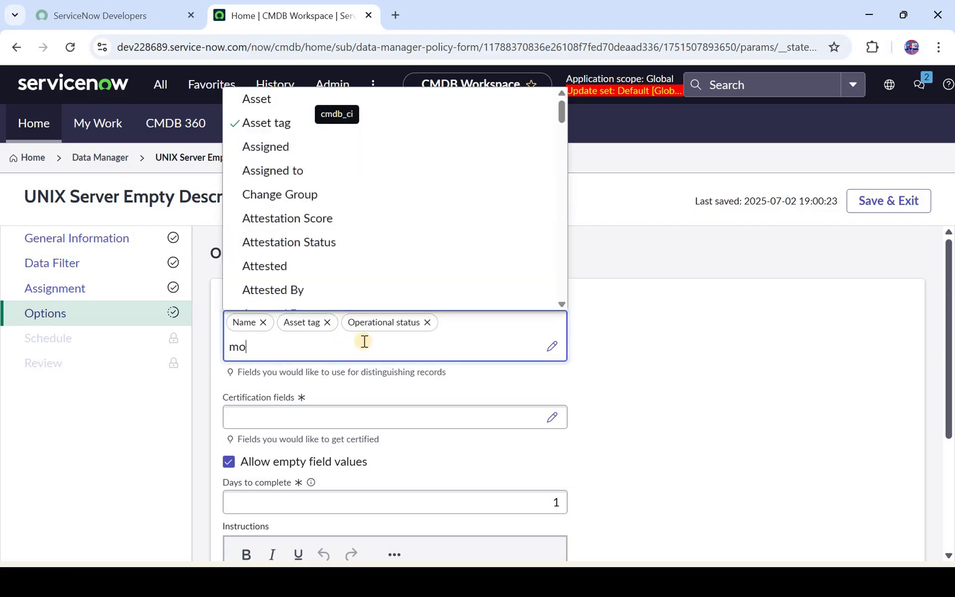
{"action": "type", "text": "st"}
{"action": "left_click", "coordinate": [402, 300]}
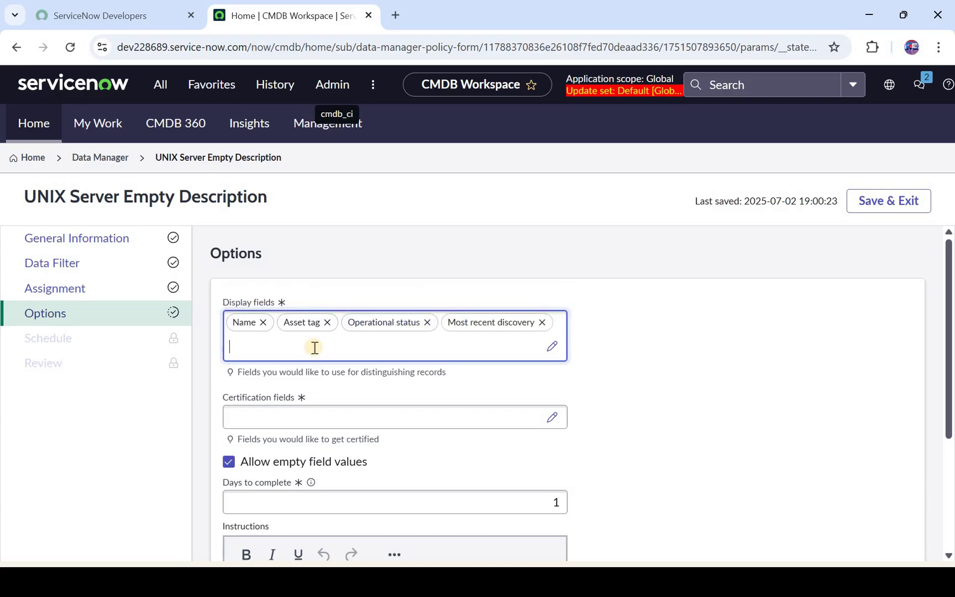
{"action": "type", "text": "loca"}
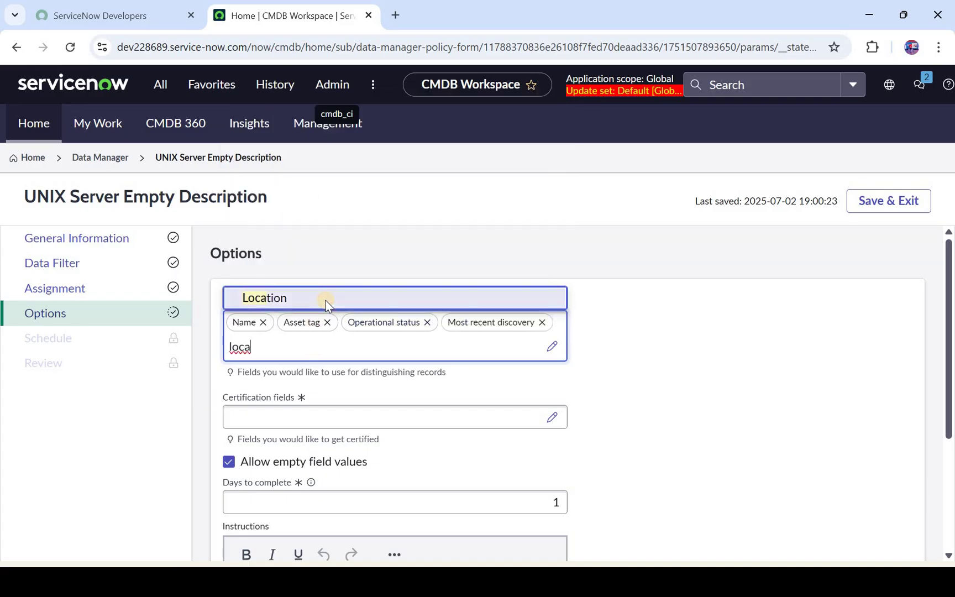
{"action": "left_click", "coordinate": [326, 300]}
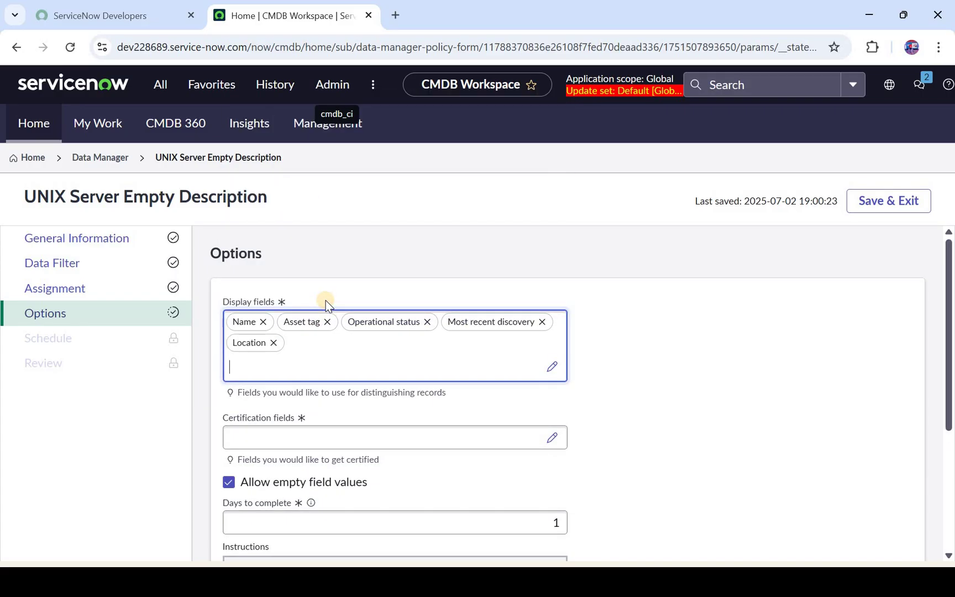
{"action": "scroll", "coordinate": [342, 374], "scroll_direction": "down", "scroll_amount": 1}
{"action": "left_click", "coordinate": [343, 376]}
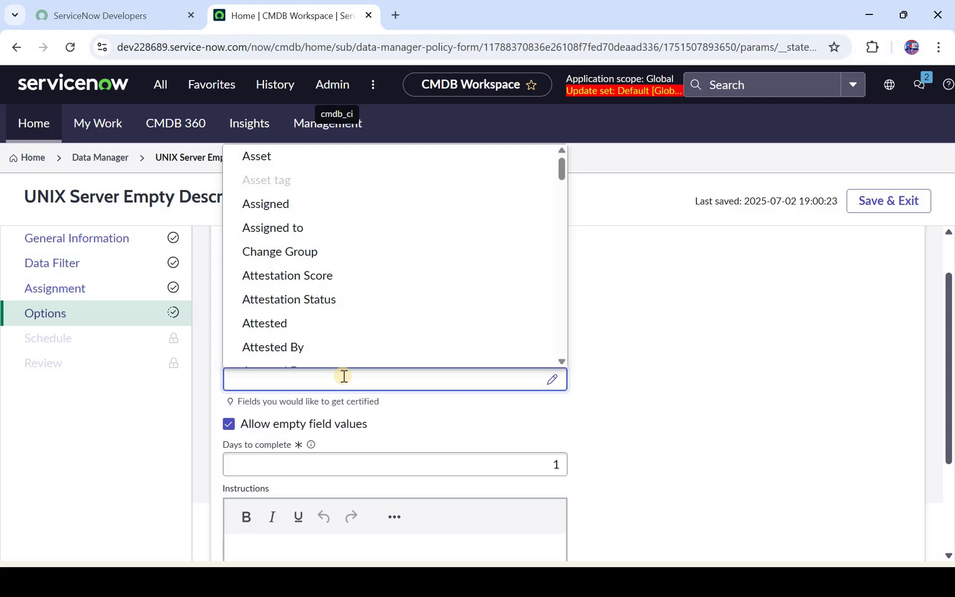
Step: Choose Description as the certification field, allow empty values, keep 1 day to complete, and continue
{"action": "type", "text": "des"}
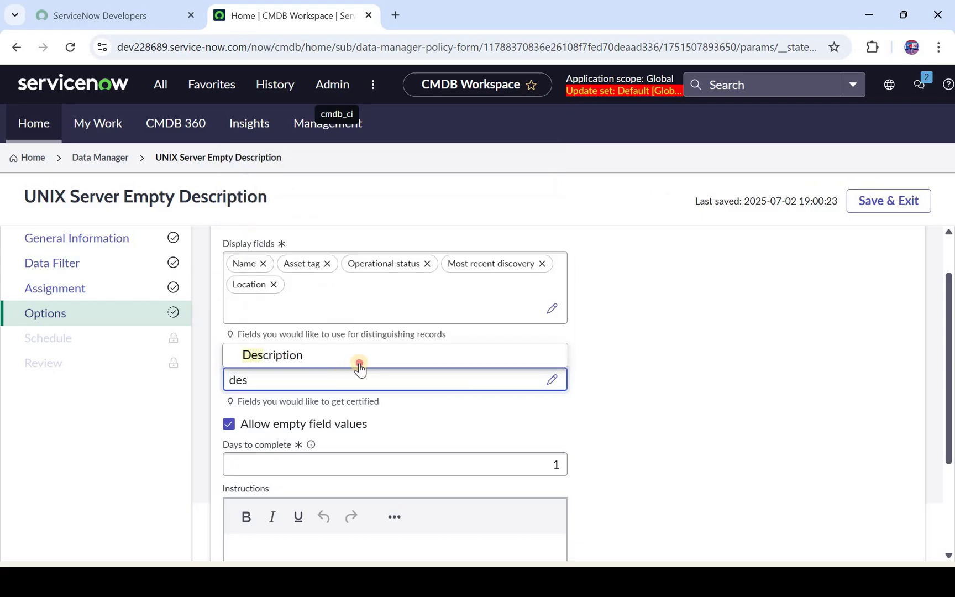
{"action": "left_click", "coordinate": [359, 362]}
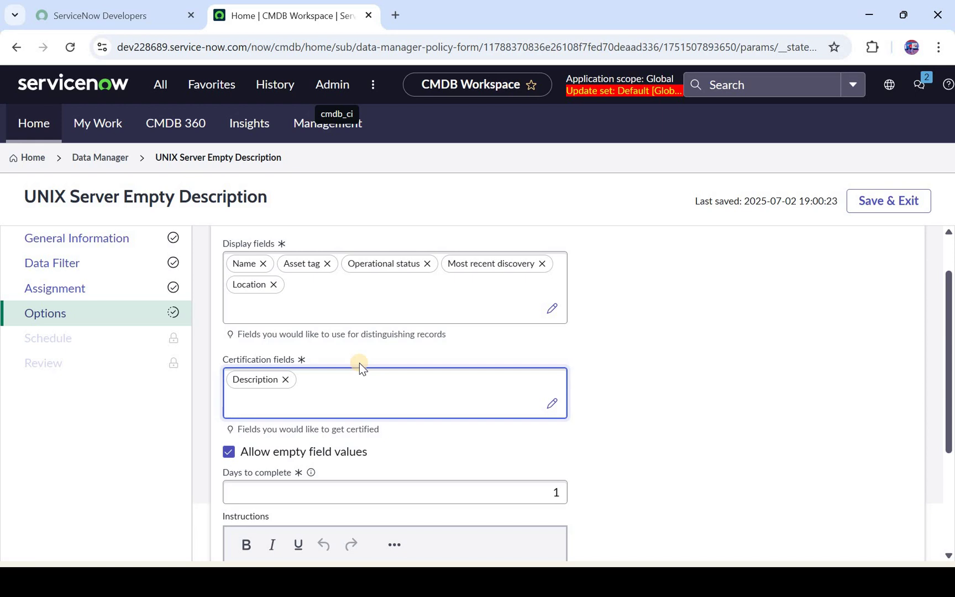
{"action": "scroll", "coordinate": [358, 362], "scroll_direction": "down", "scroll_amount": 1}
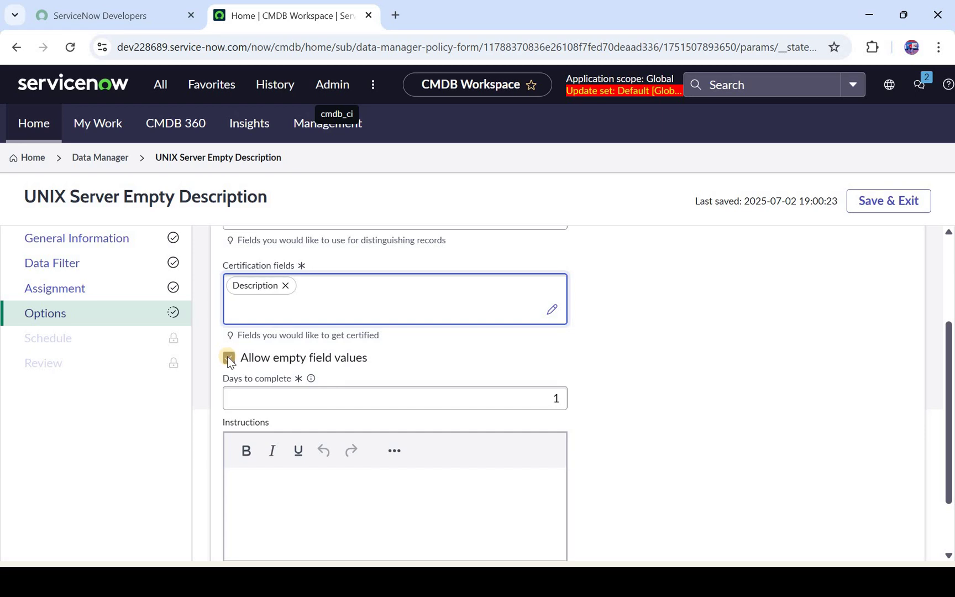
{"action": "left_click", "coordinate": [260, 358]}
{"action": "scroll", "coordinate": [522, 346], "scroll_direction": "down", "scroll_amount": 1}
{"action": "left_click", "coordinate": [533, 351]}
{"action": "key", "text": "ctrl+a"}
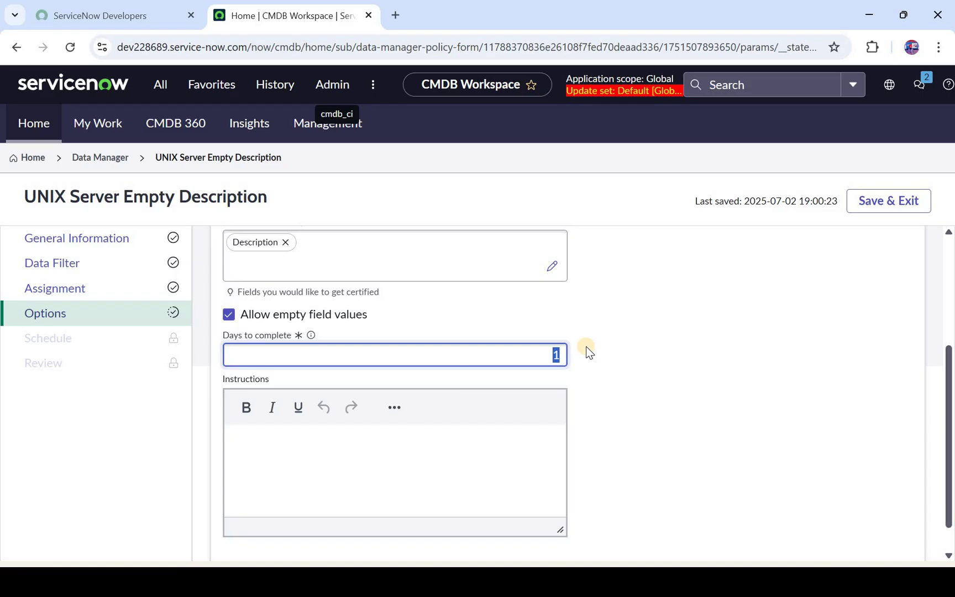
{"action": "scroll", "coordinate": [491, 402], "scroll_direction": "down", "scroll_amount": 1}
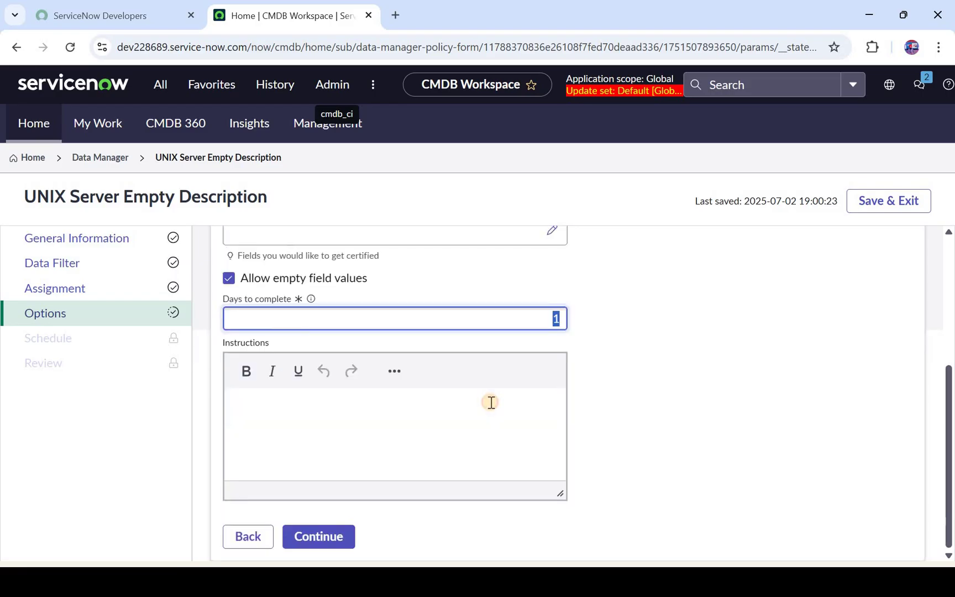
{"action": "left_click", "coordinate": [490, 402]}
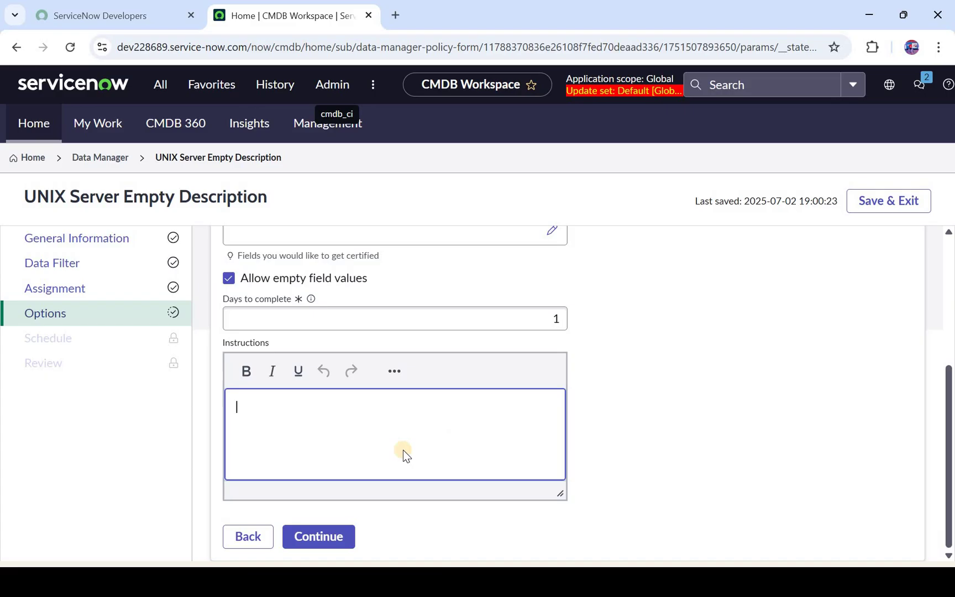
{"action": "left_click", "coordinate": [336, 535]}
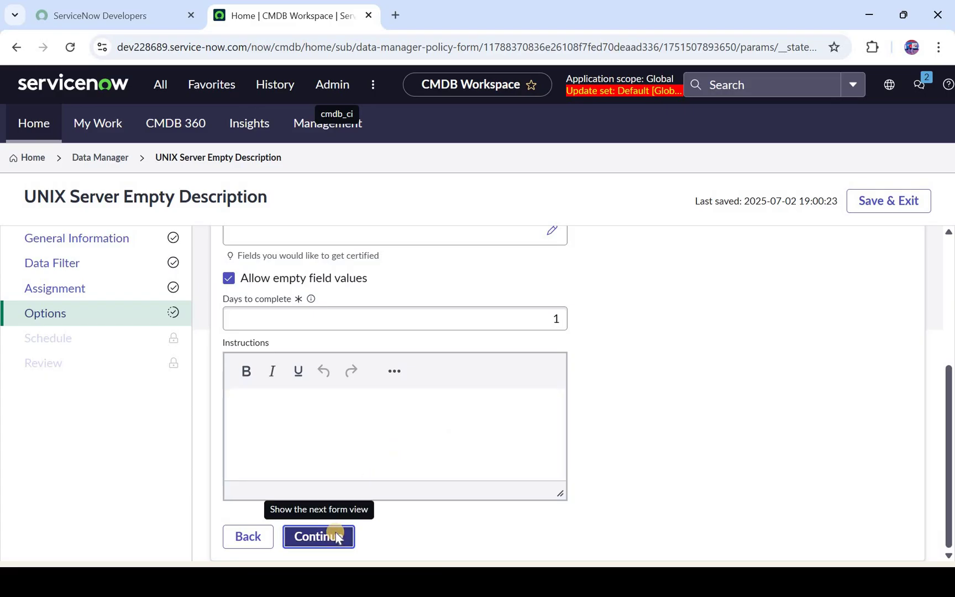
Step: Set the policy schedule to On demand and continue to the review step
{"action": "left_click", "coordinate": [289, 331]}
{"action": "left_click", "coordinate": [289, 332]}
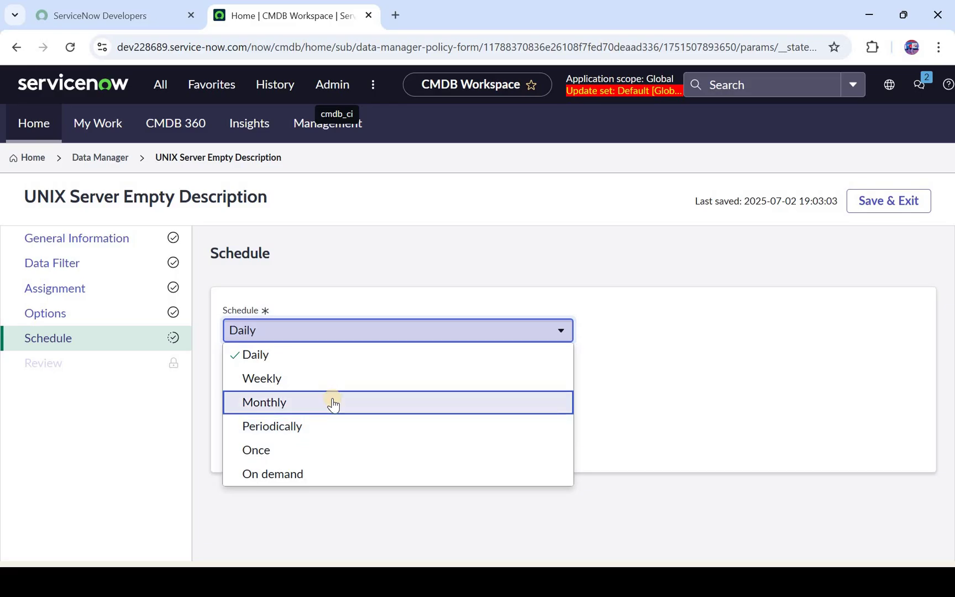
{"action": "left_click", "coordinate": [329, 473]}
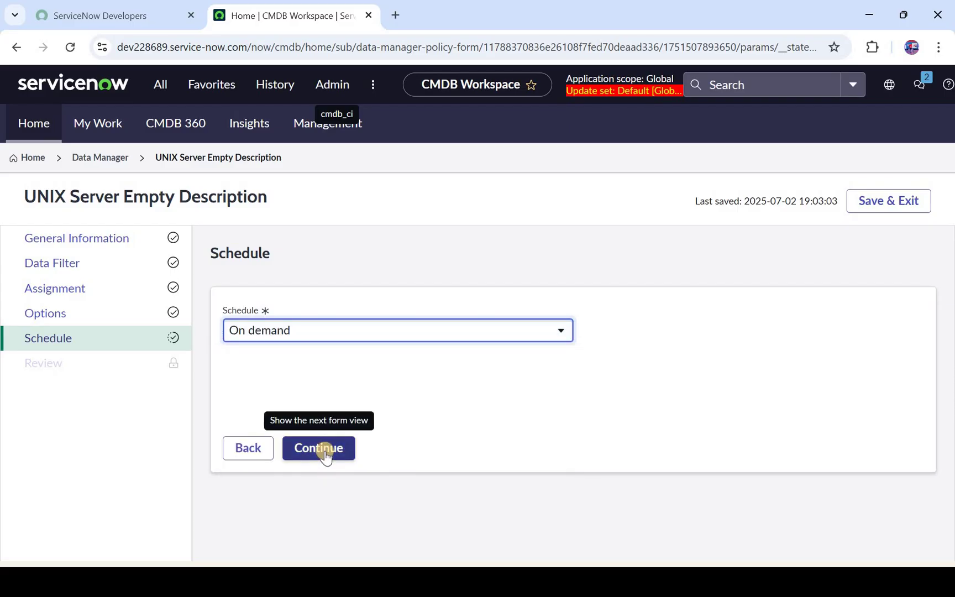
{"action": "left_click", "coordinate": [325, 450]}
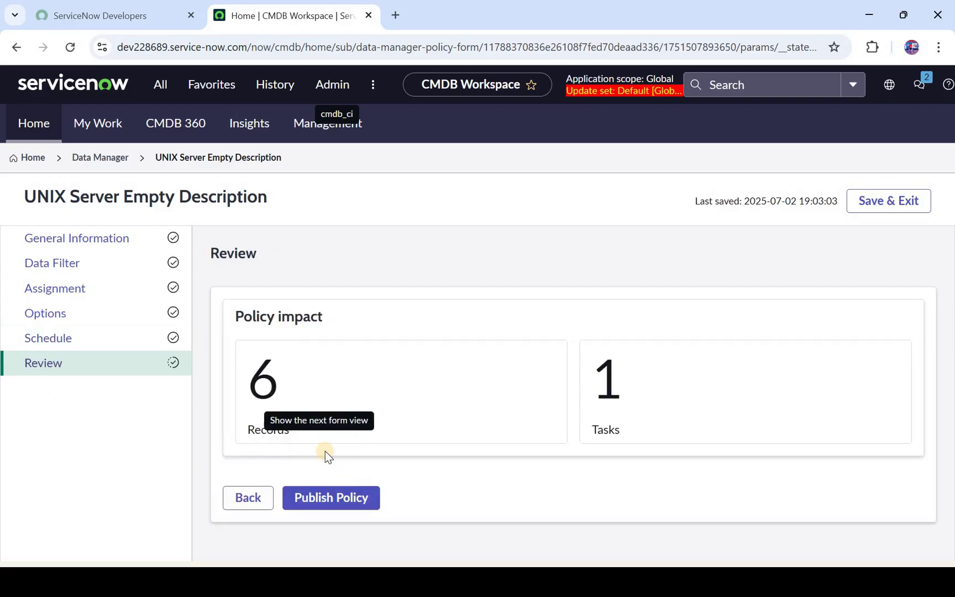
Step: Review the 6 matching records and publish the certification policy
{"action": "scroll", "coordinate": [382, 436], "scroll_direction": "down", "scroll_amount": 2}
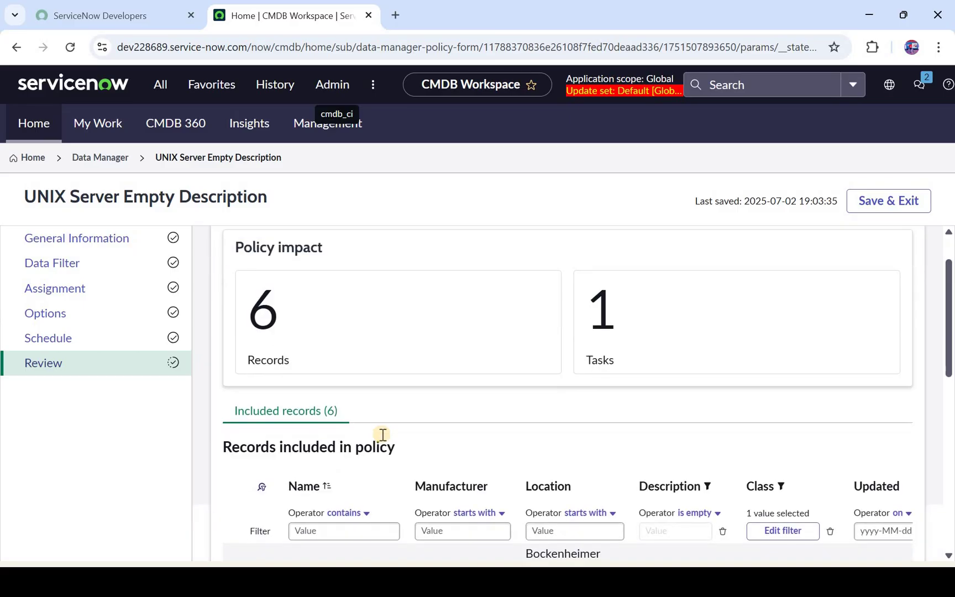
{"action": "scroll", "coordinate": [382, 435], "scroll_direction": "down", "scroll_amount": 2}
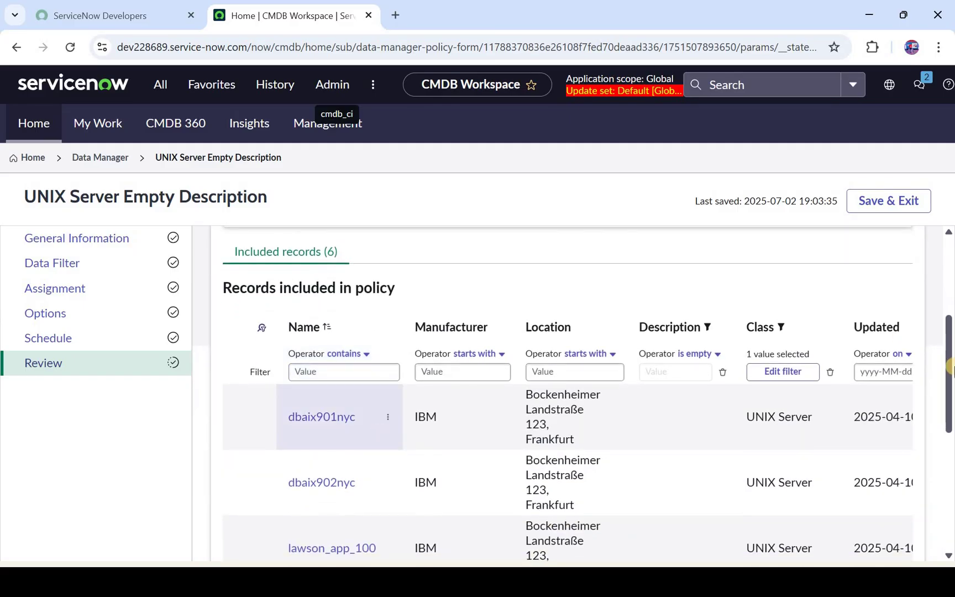
{"action": "scroll", "coordinate": [949, 451], "scroll_direction": "down", "scroll_amount": 6}
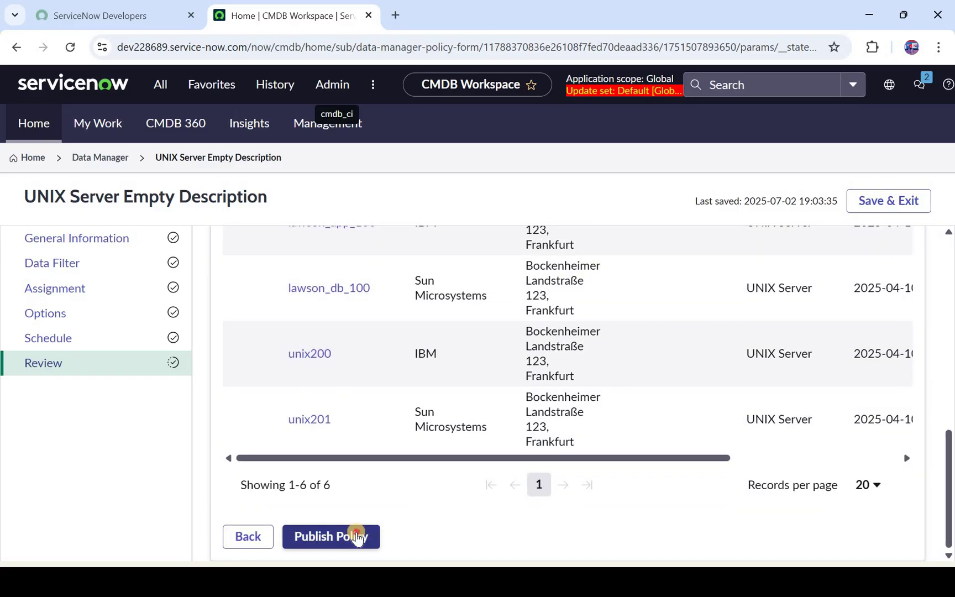
{"action": "left_click", "coordinate": [356, 536]}
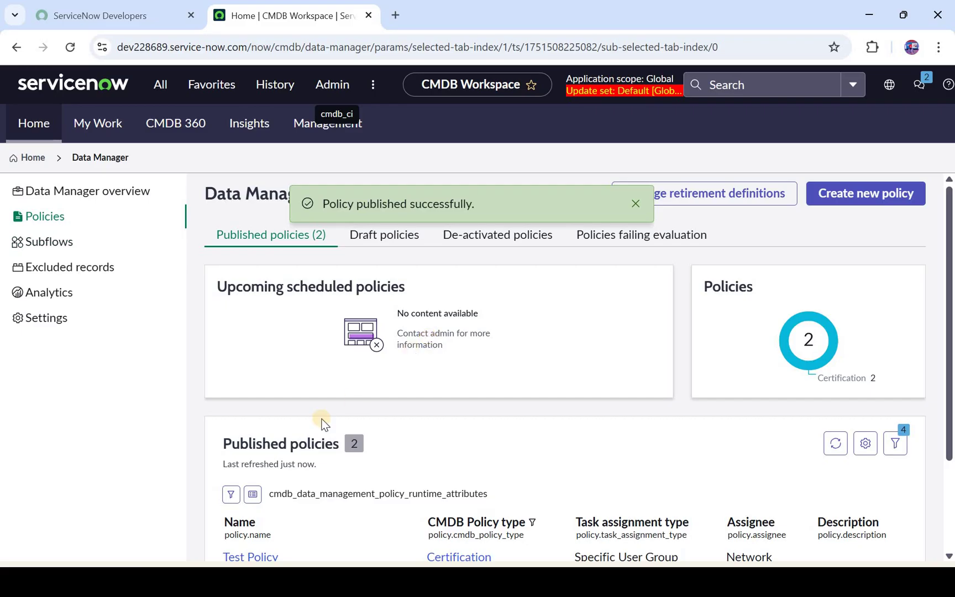
{"action": "scroll", "coordinate": [214, 472], "scroll_direction": "down", "scroll_amount": 2}
{"action": "left_click_drag", "start_coordinate": [211, 460], "coordinate": [763, 486]}
{"action": "left_click", "coordinate": [450, 508]}
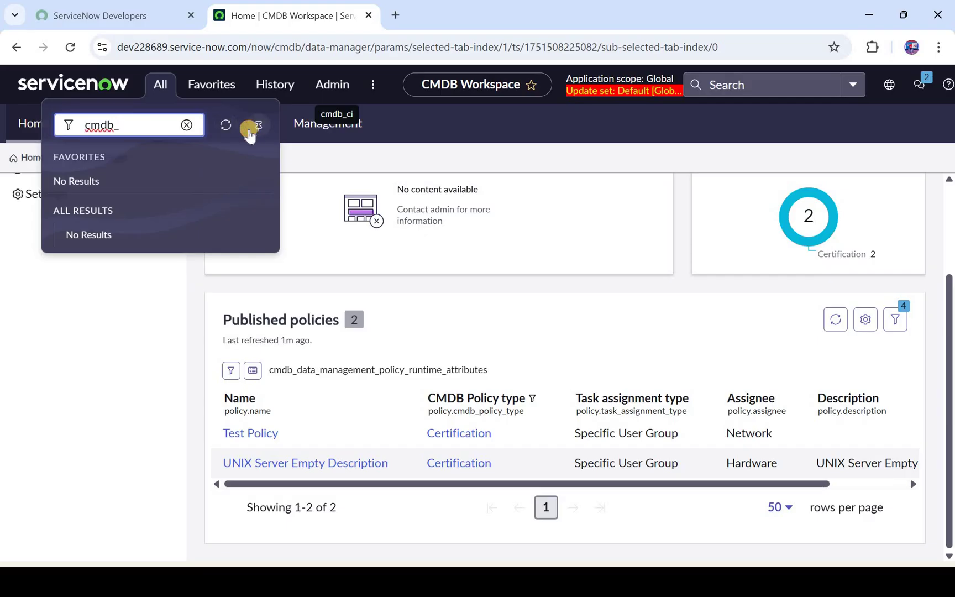
Step: From cmdb_policy_scheduled_job.LIST, run the UNIX Server Empty Description Policy Processor job with Execute Now
{"action": "left_click", "coordinate": [94, 127]}
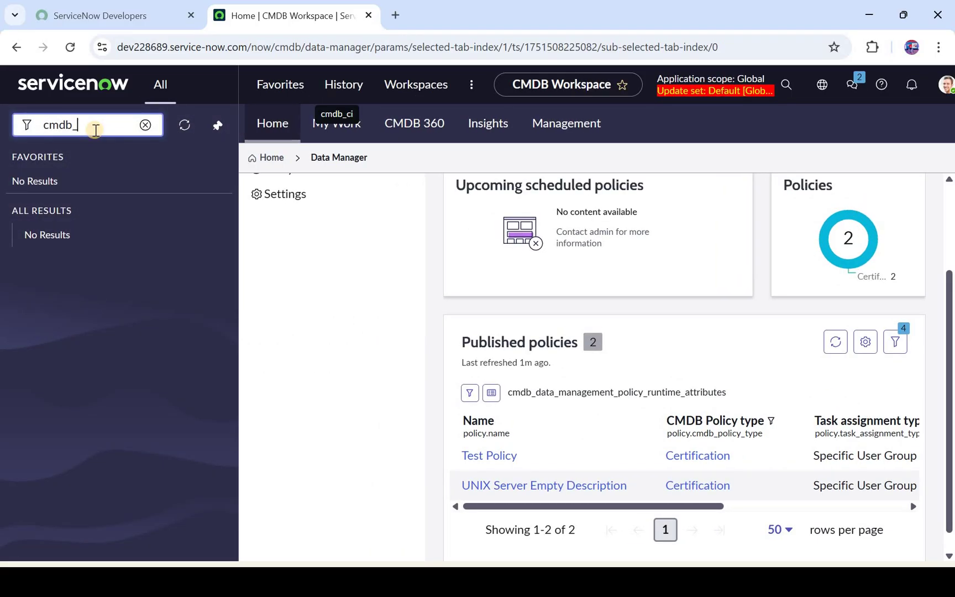
{"action": "type", "text": "policy_sche"}
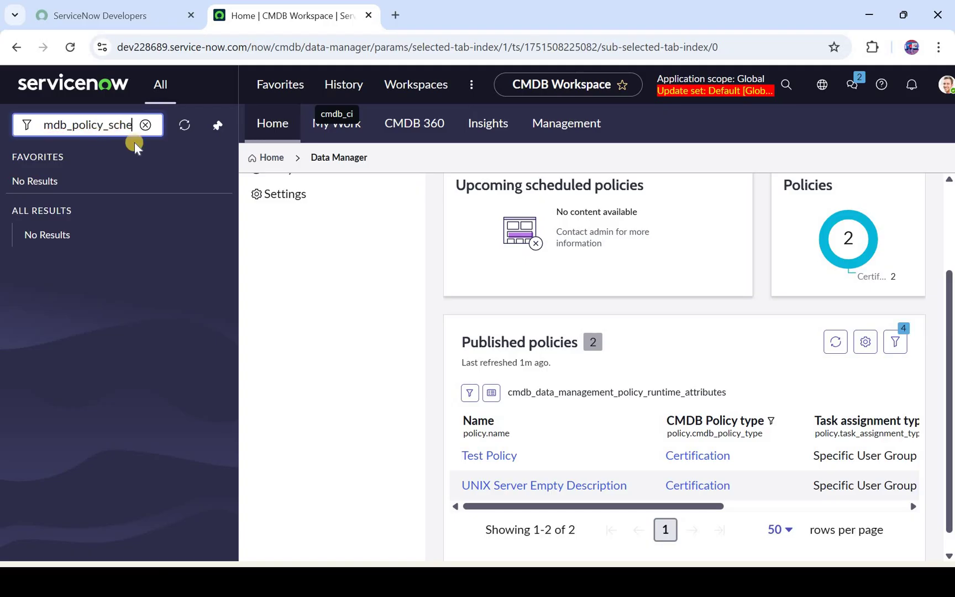
{"action": "type", "text": "duled_jo"}
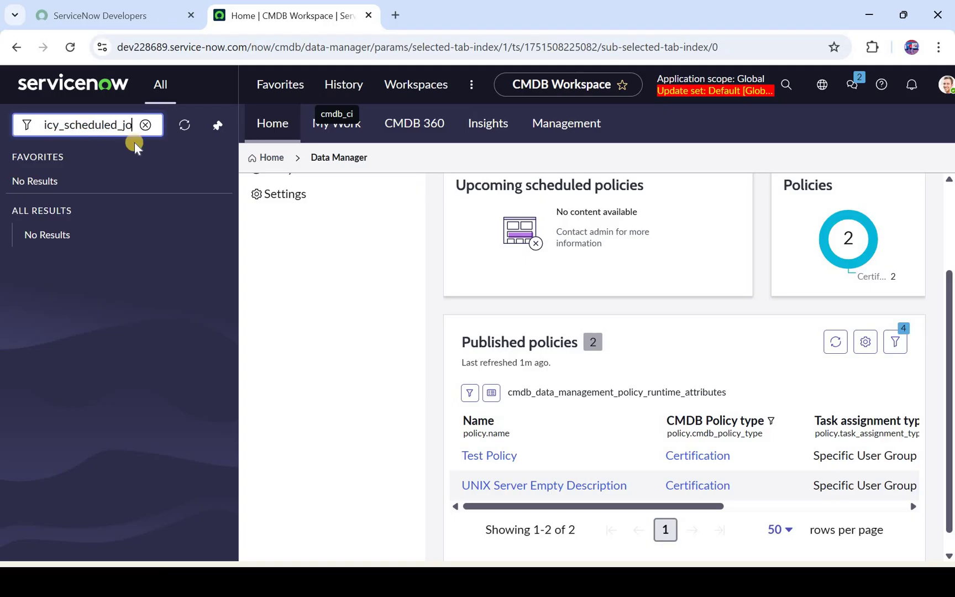
{"action": "type", "text": "b.LIST"}
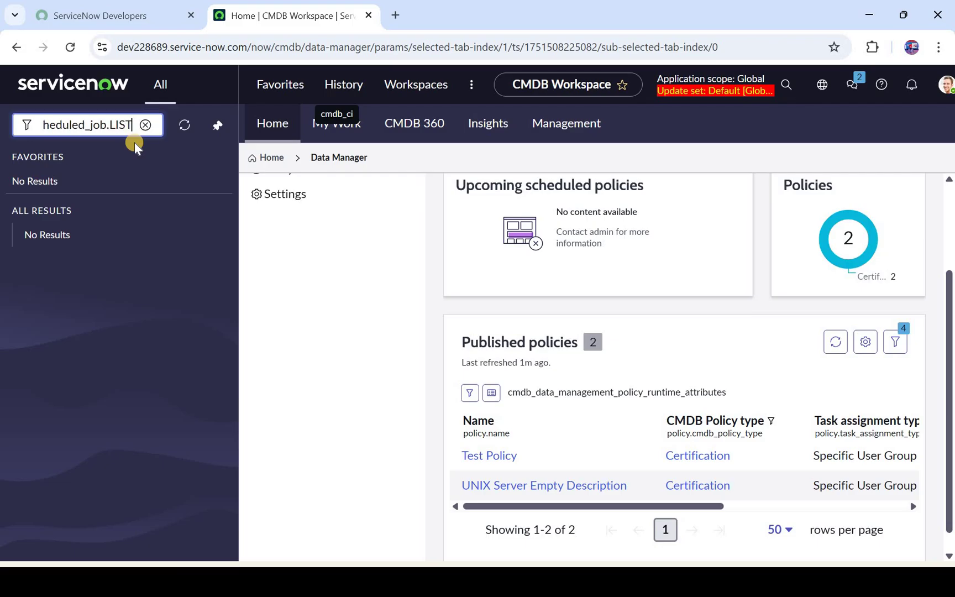
{"action": "key", "text": "Return"}
{"action": "left_click", "coordinate": [109, 212]}
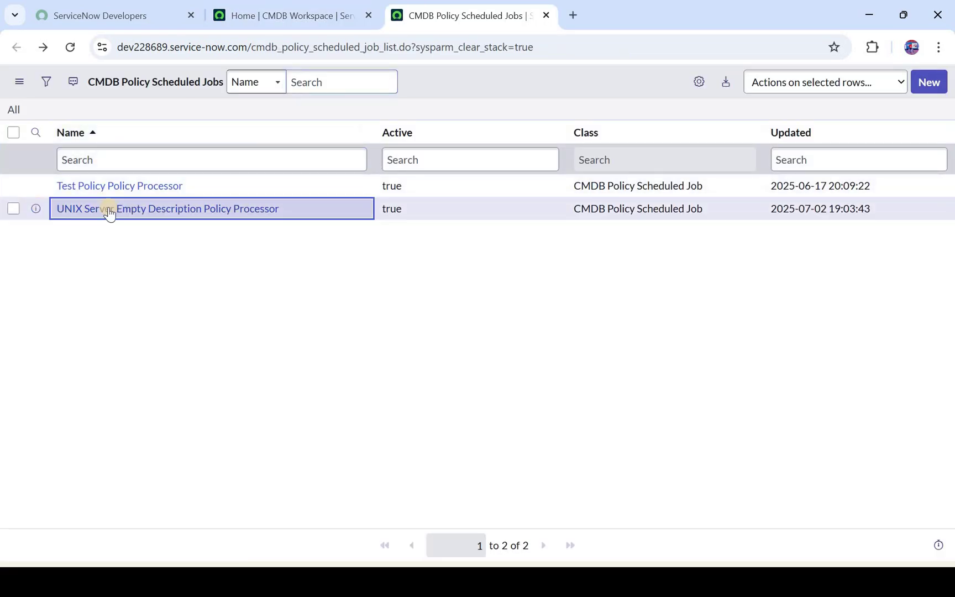
{"action": "left_click", "coordinate": [167, 215]}
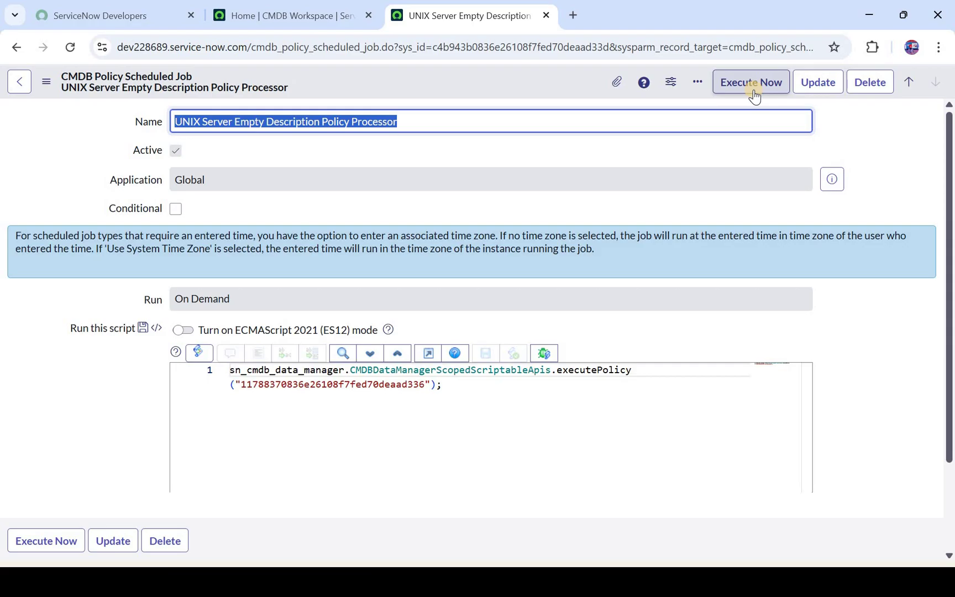
{"action": "left_click", "coordinate": [752, 82]}
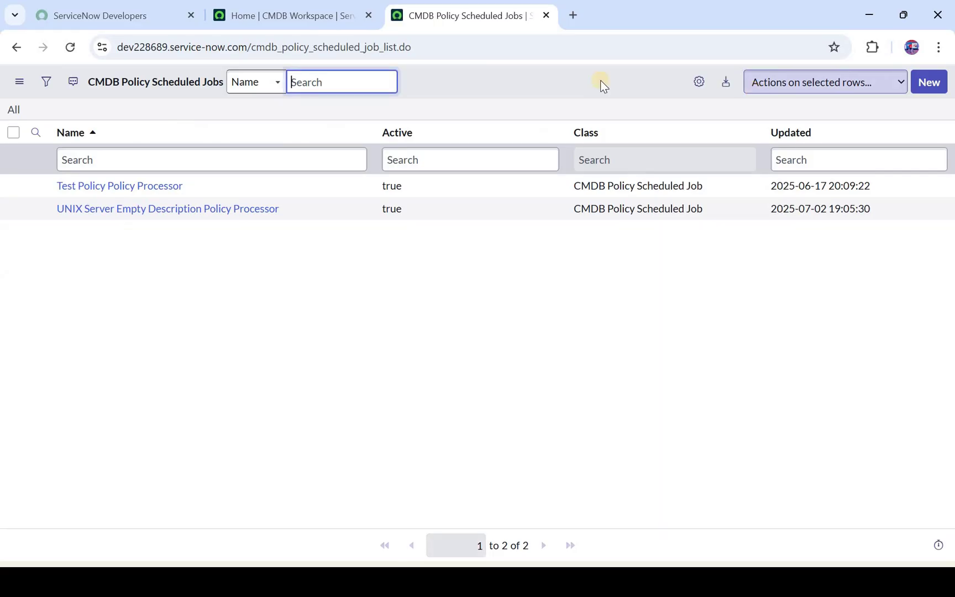
Step: Filter groups by 'hard', open the Hardware group and show its 7 members
{"action": "left_click", "coordinate": [274, 23]}
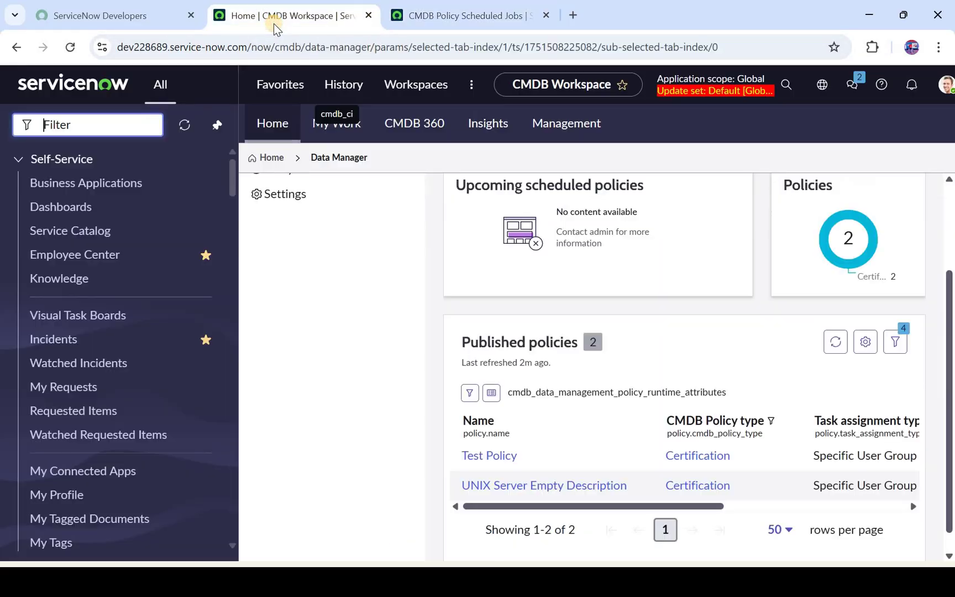
{"action": "left_click", "coordinate": [68, 49]}
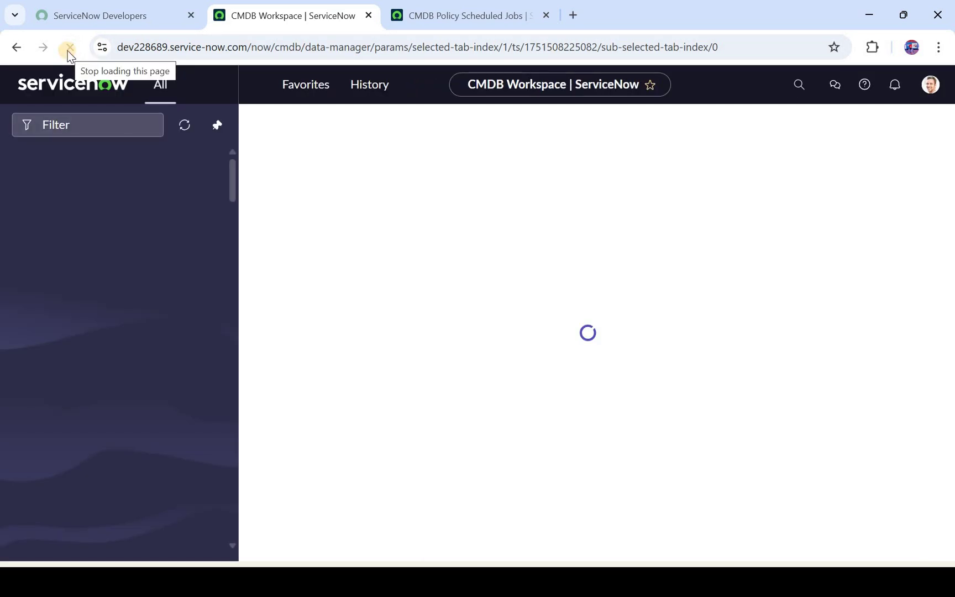
{"action": "left_click", "coordinate": [208, 159]}
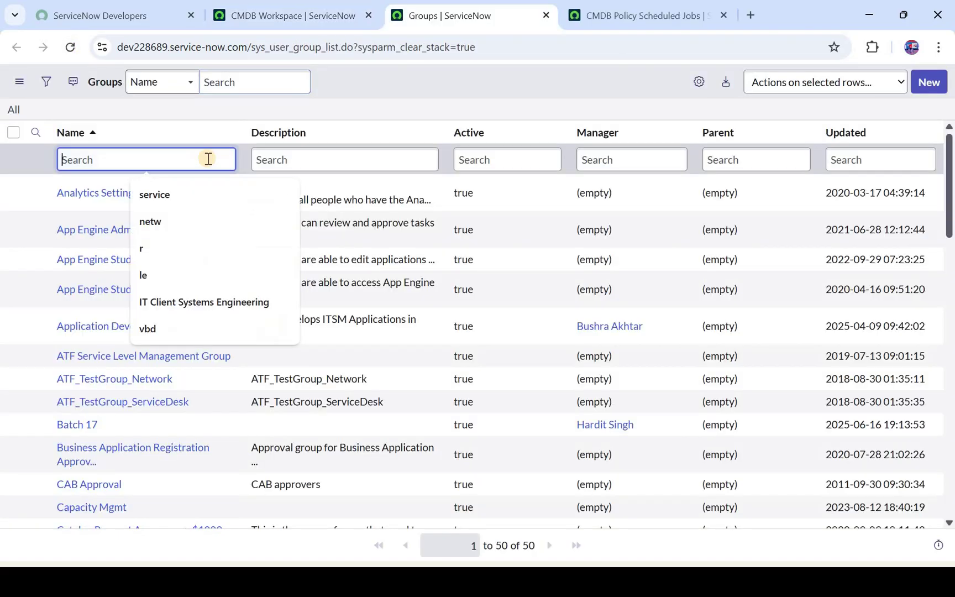
{"action": "type", "text": "hard"}
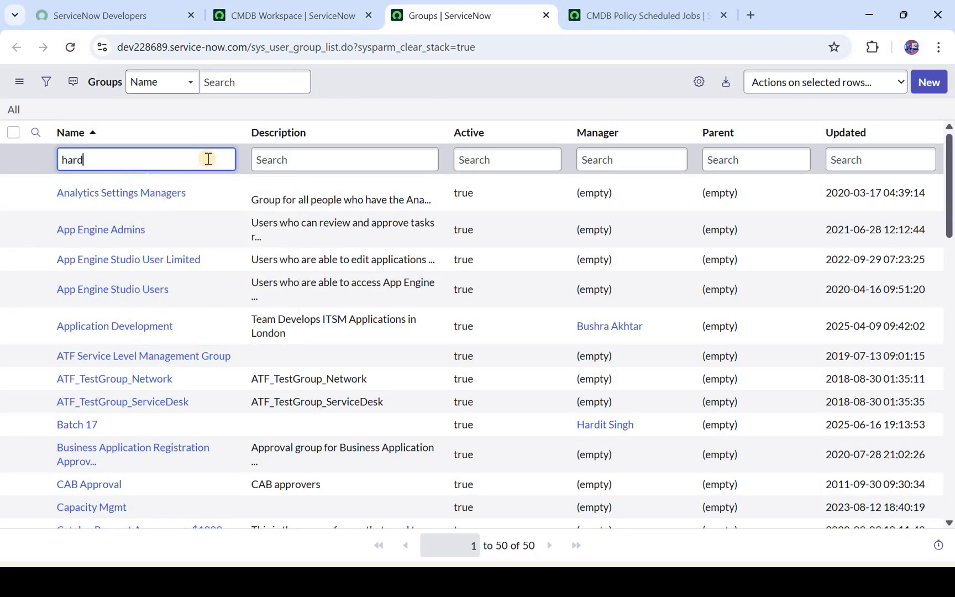
{"action": "key", "text": "Return"}
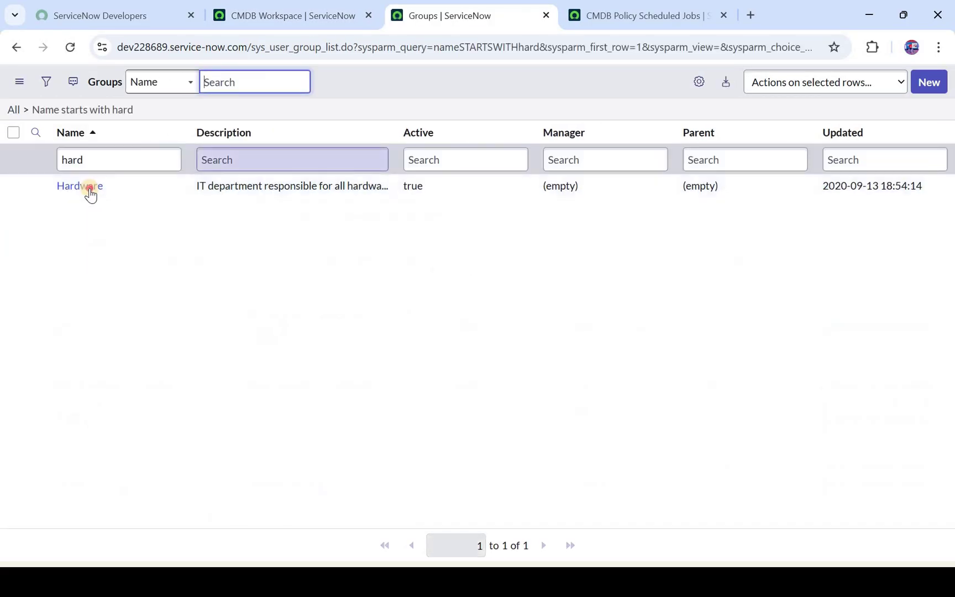
{"action": "left_click", "coordinate": [91, 193]}
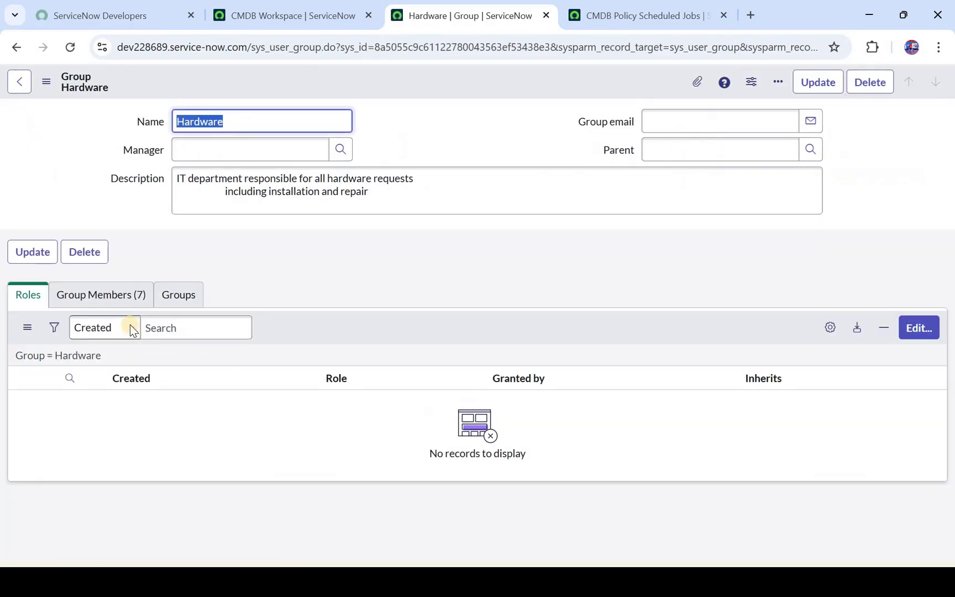
{"action": "left_click", "coordinate": [104, 305]}
{"action": "scroll", "coordinate": [100, 354], "scroll_direction": "down", "scroll_amount": 2}
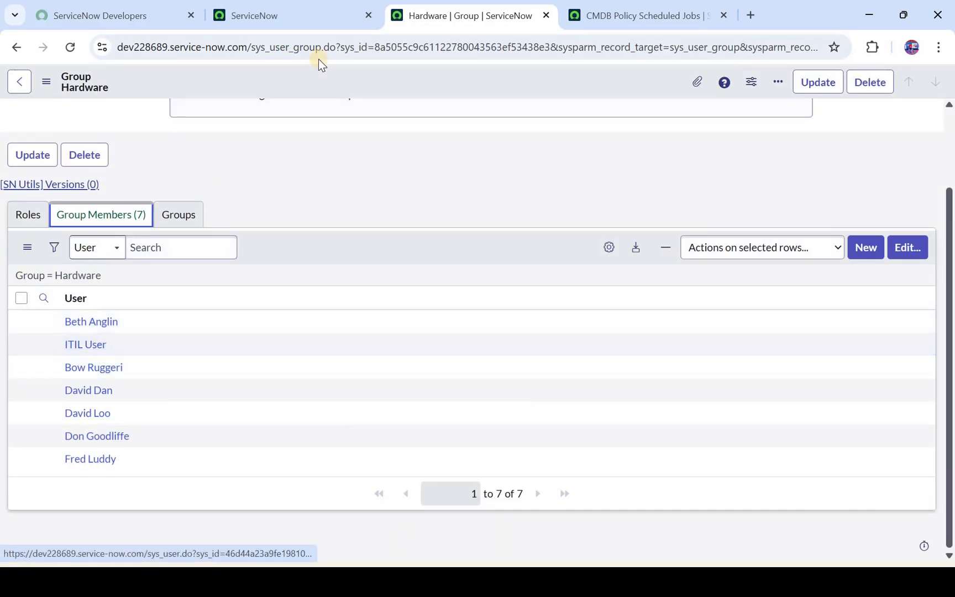
Step: Impersonate ITIL User and go to the CMDB Workspace home
{"action": "left_click", "coordinate": [328, 16]}
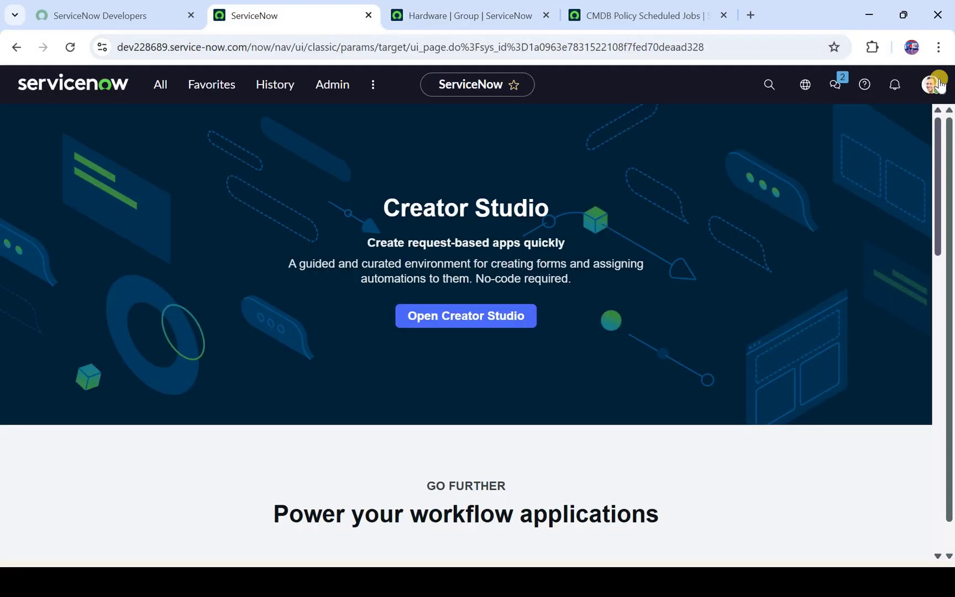
{"action": "left_click", "coordinate": [930, 88]}
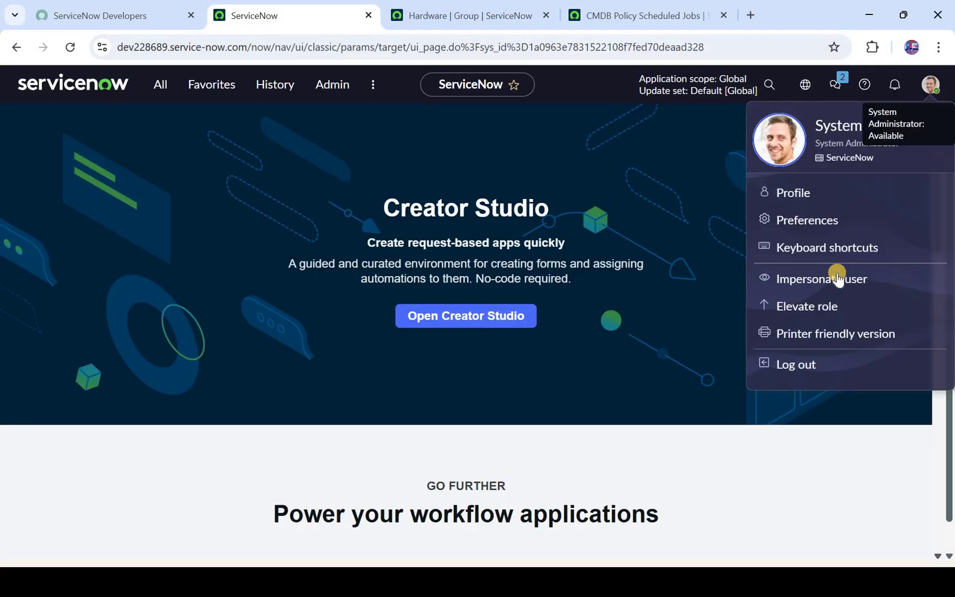
{"action": "key", "text": "Return"}
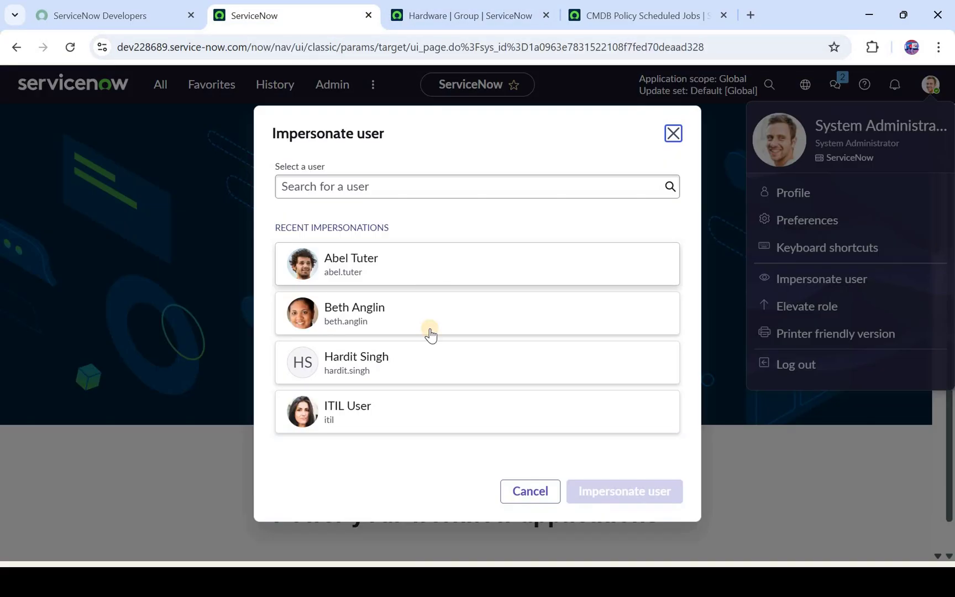
{"action": "left_click", "coordinate": [430, 412]}
{"action": "left_click", "coordinate": [630, 490]}
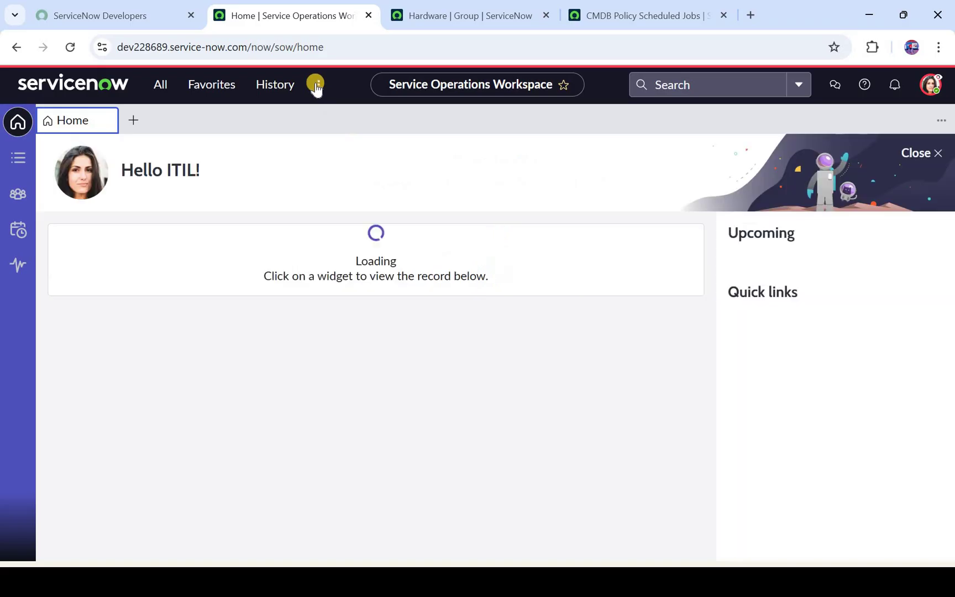
{"action": "left_click", "coordinate": [316, 87]}
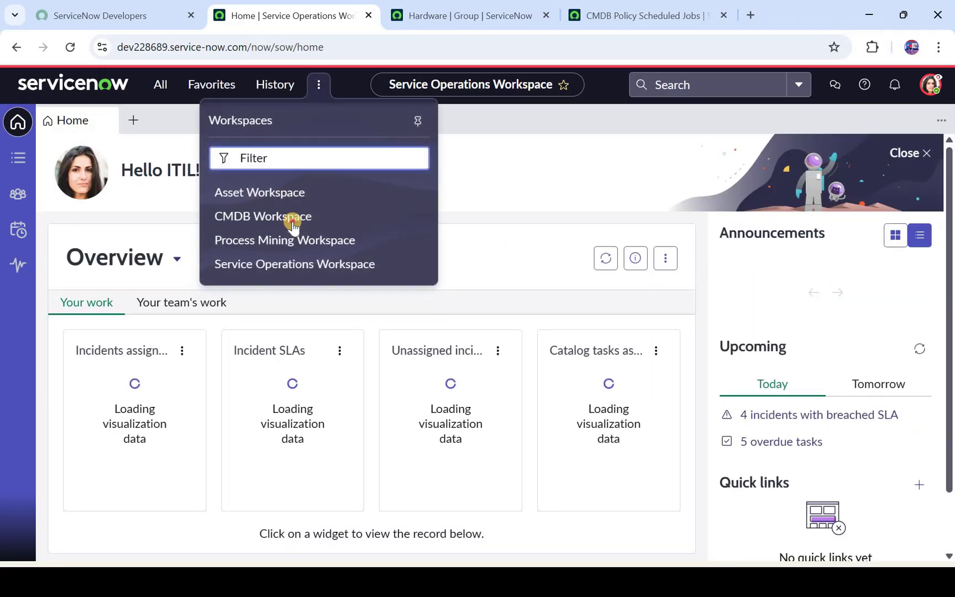
{"action": "left_click", "coordinate": [292, 221]}
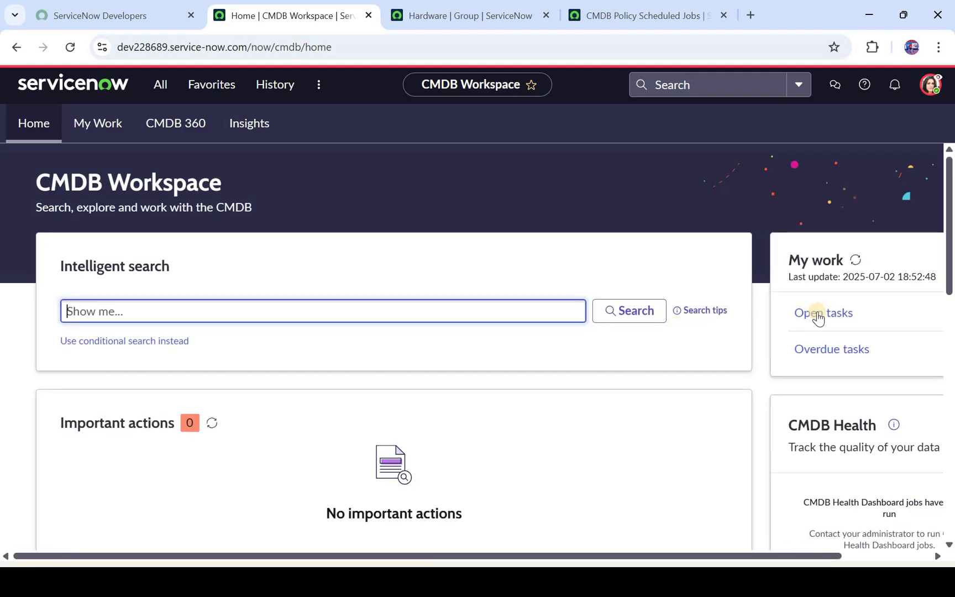
Step: Open task CMDBTASK0001002 from Open tasks and assign it to yourself
{"action": "left_click", "coordinate": [828, 313]}
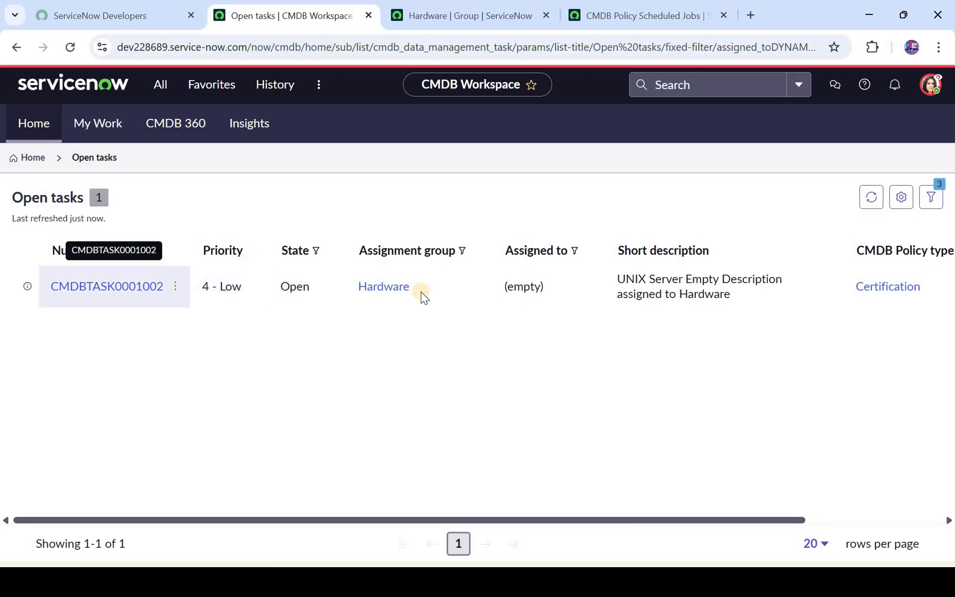
{"action": "left_click", "coordinate": [122, 283]}
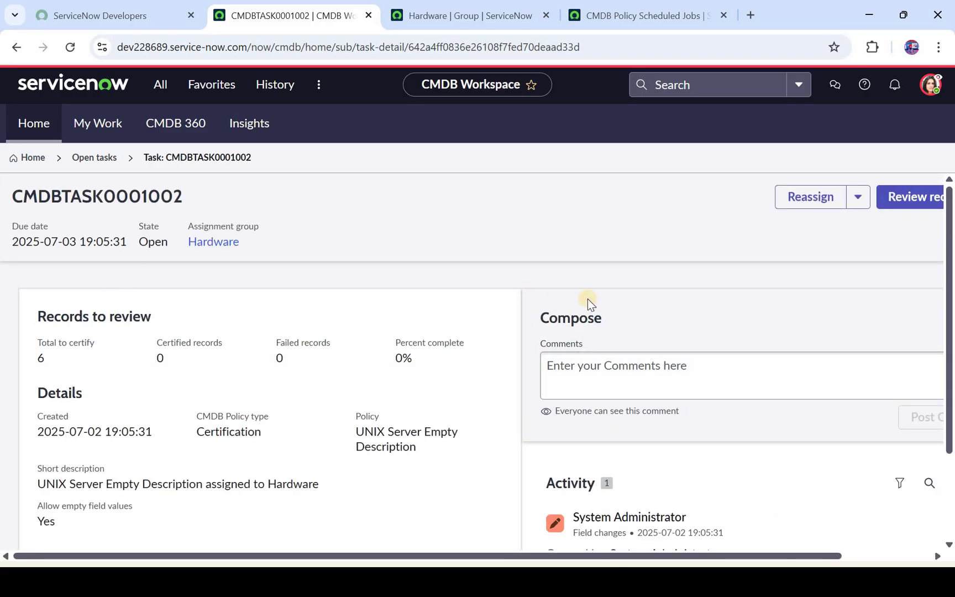
{"action": "scroll", "coordinate": [847, 244], "scroll_direction": "right", "scroll_amount": 2}
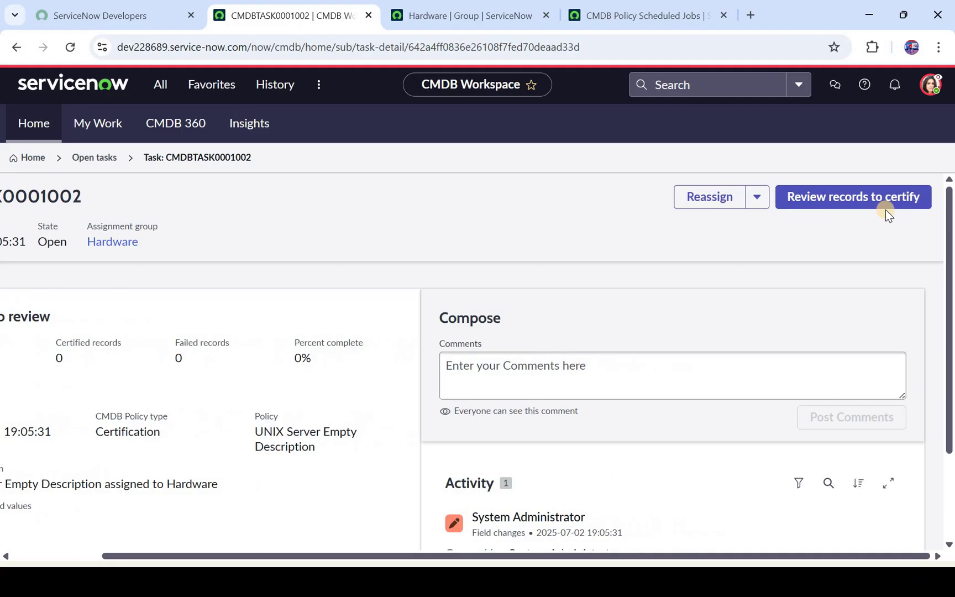
{"action": "left_click", "coordinate": [757, 198]}
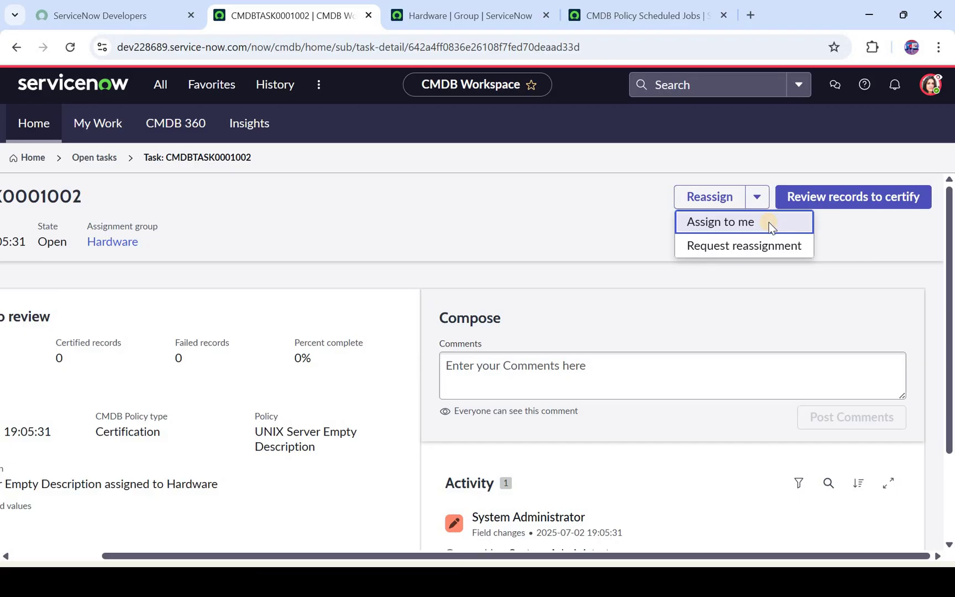
{"action": "left_click", "coordinate": [768, 222]}
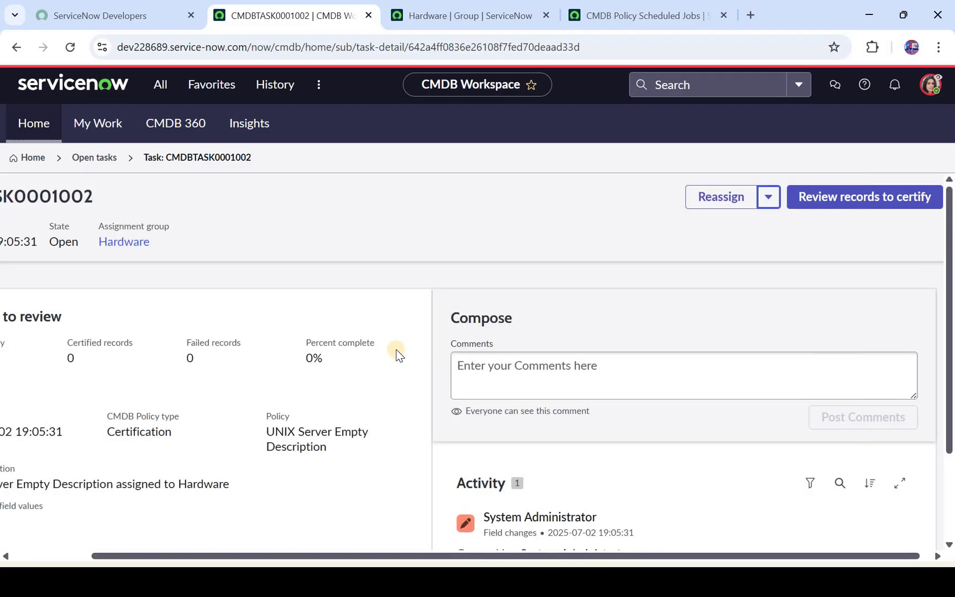
Step: Check the task's assignee ITIL User, 6 records, policy name, type and short description
{"action": "left_click_drag", "start_coordinate": [189, 242], "coordinate": [235, 249]}
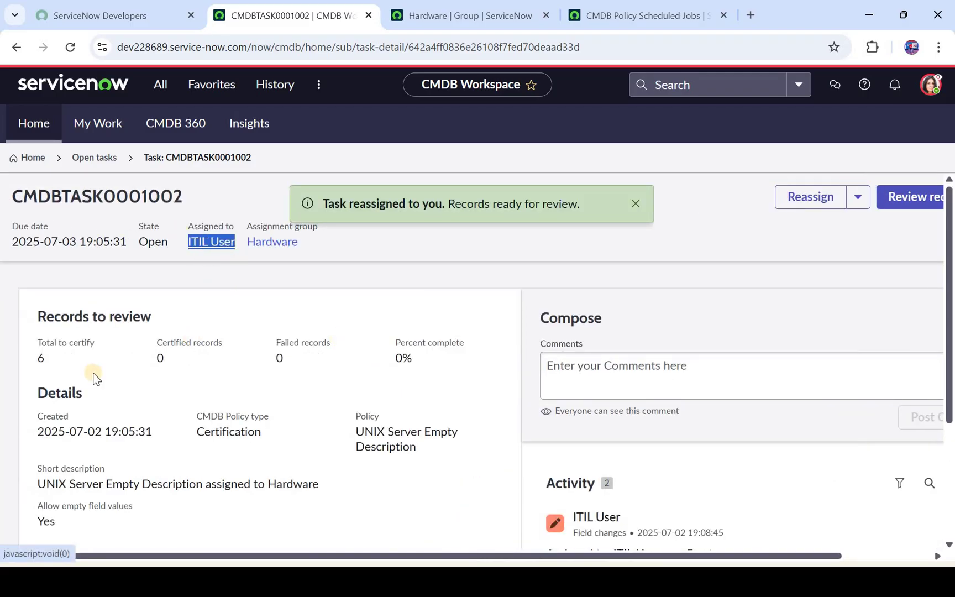
{"action": "double_click", "coordinate": [32, 360]}
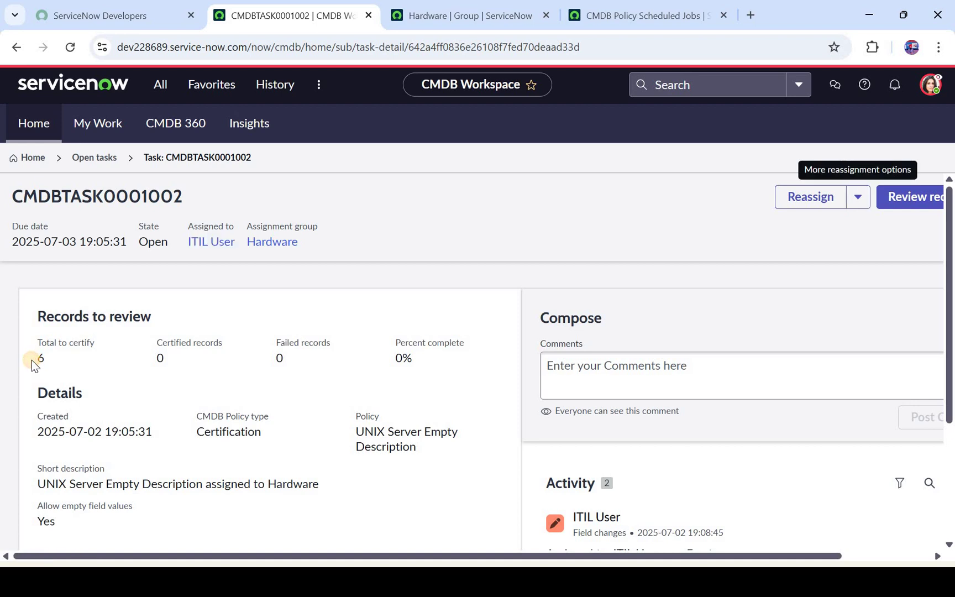
{"action": "scroll", "coordinate": [31, 359], "scroll_direction": "down", "scroll_amount": 2}
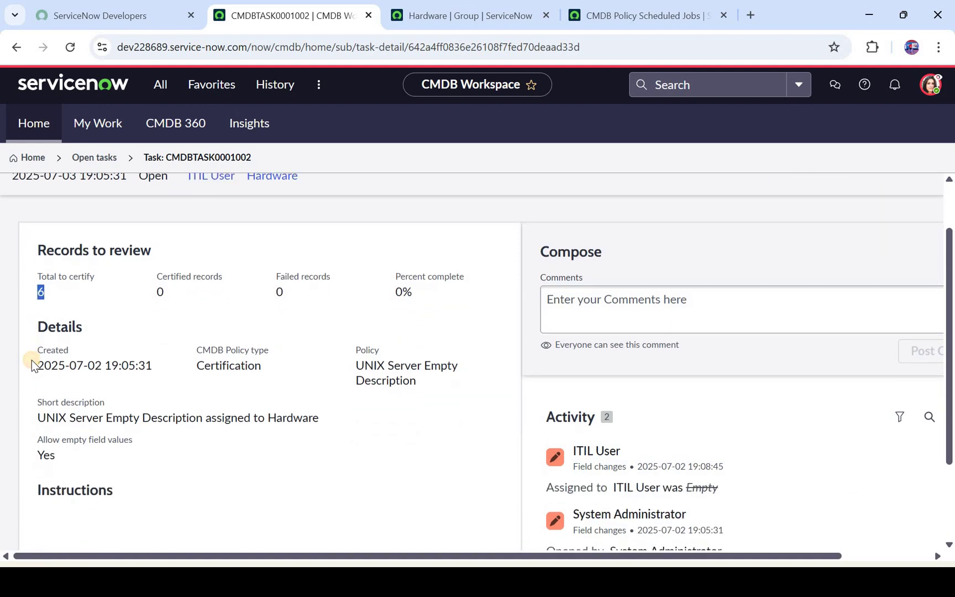
{"action": "triple_click", "coordinate": [436, 359]}
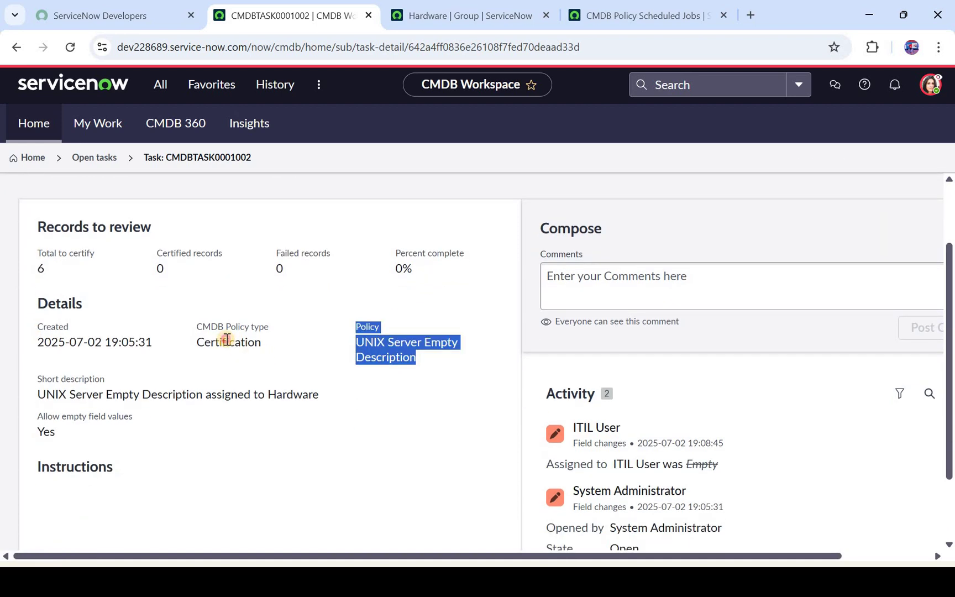
{"action": "double_click", "coordinate": [226, 340]}
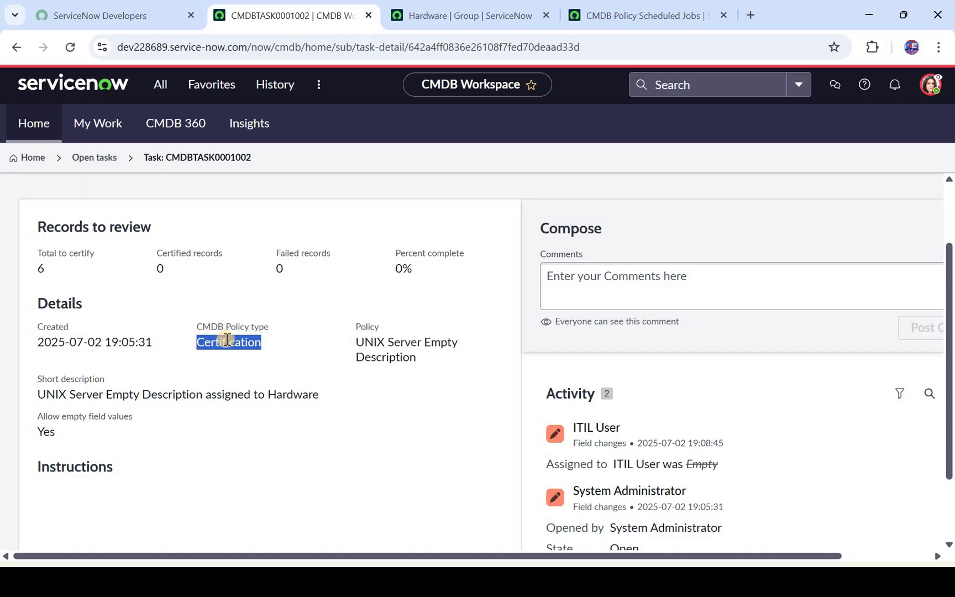
{"action": "scroll", "coordinate": [101, 301], "scroll_direction": "down", "scroll_amount": 2}
{"action": "triple_click", "coordinate": [103, 302]}
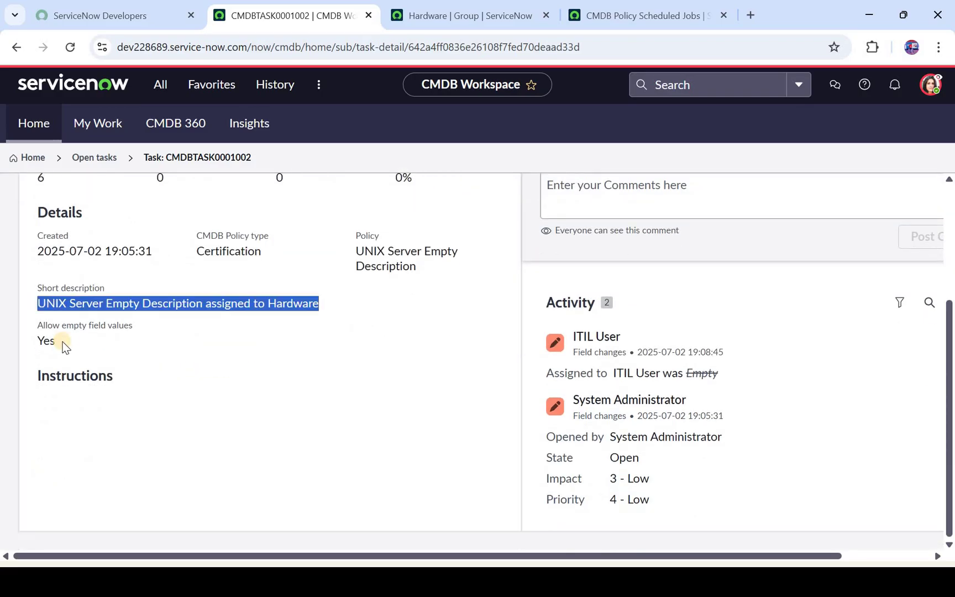
{"action": "left_click", "coordinate": [63, 341]}
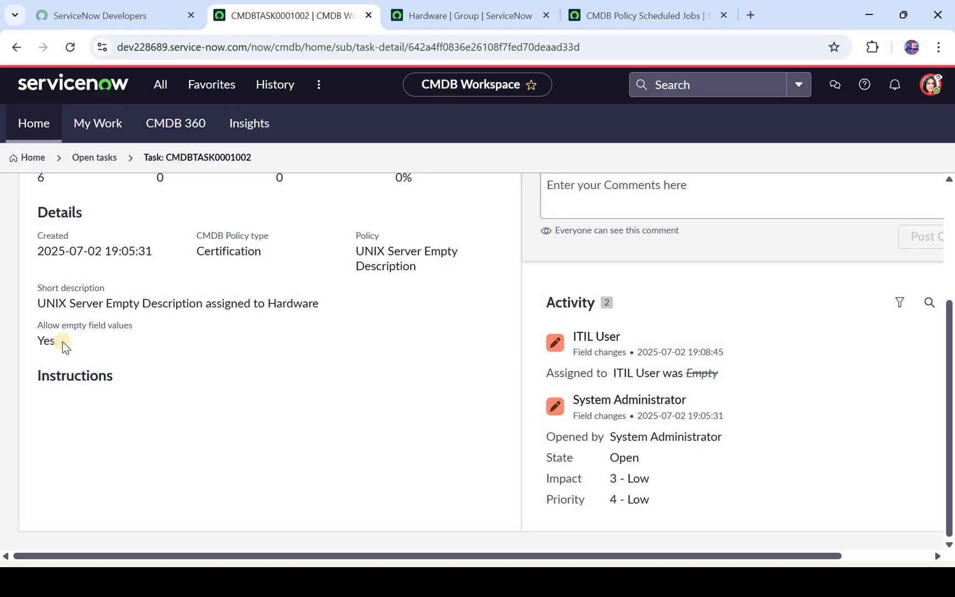
{"action": "scroll", "coordinate": [62, 342], "scroll_direction": "up", "scroll_amount": 3}
{"action": "scroll", "coordinate": [814, 182], "scroll_direction": "right", "scroll_amount": 2}
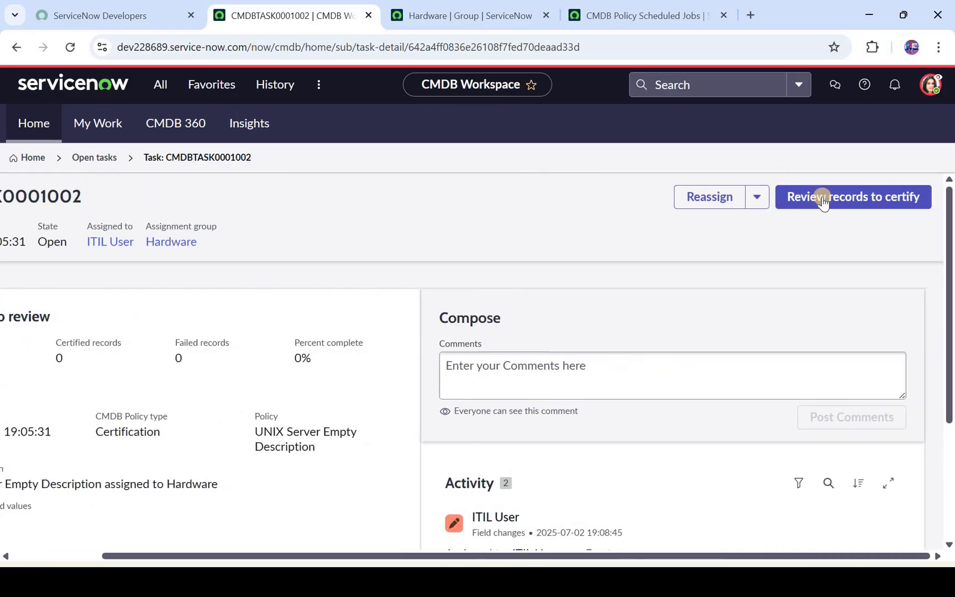
Step: Select all six records to review, certify them with Certify (6), and submit the task
{"action": "left_click", "coordinate": [822, 199]}
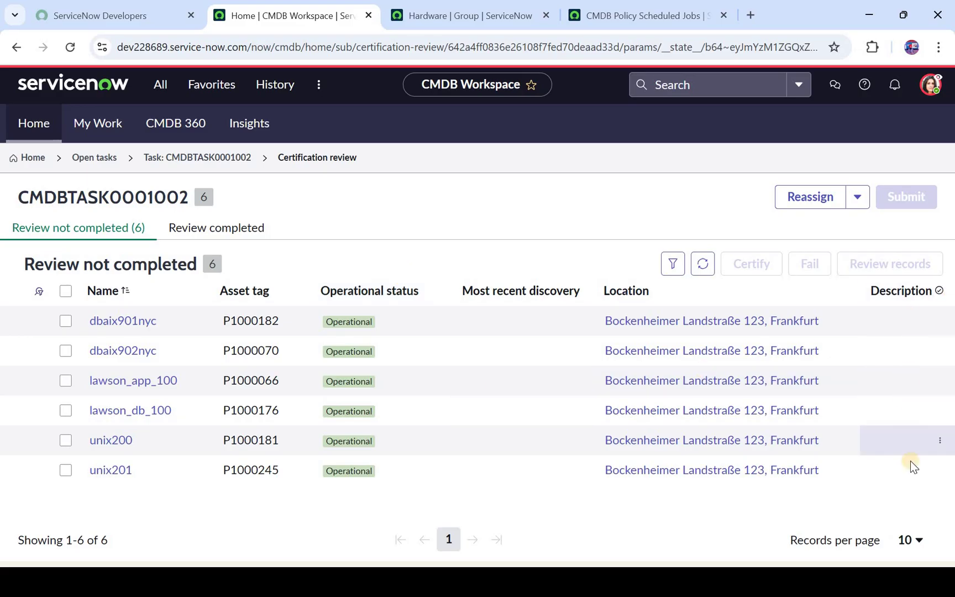
{"action": "left_click", "coordinate": [66, 291]}
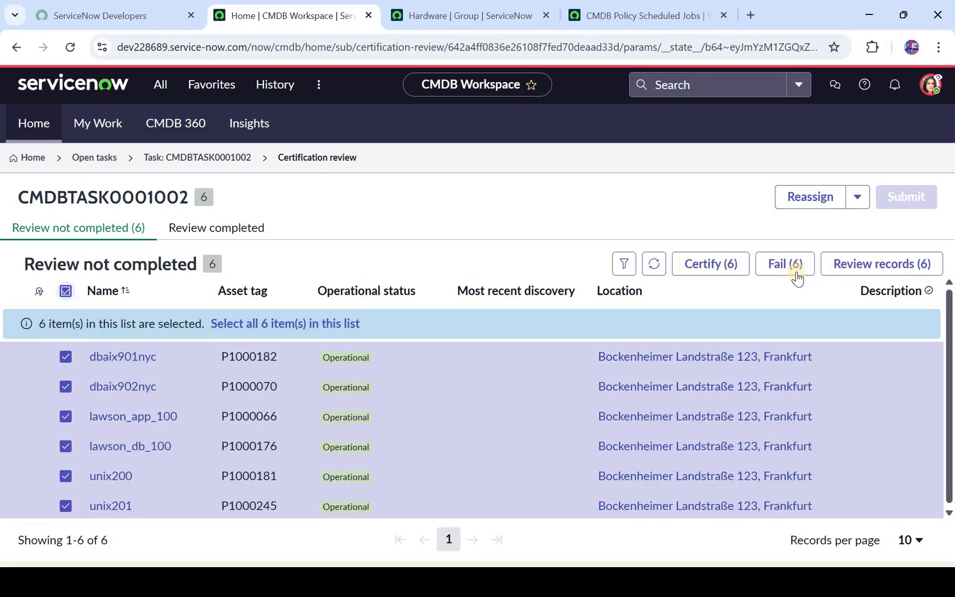
{"action": "left_click", "coordinate": [724, 265]}
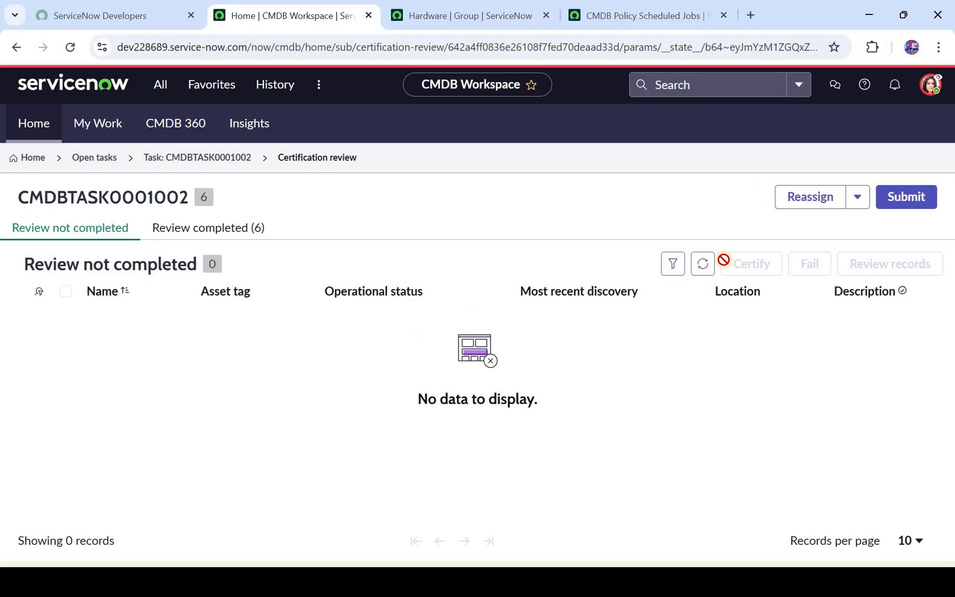
{"action": "left_click", "coordinate": [917, 197]}
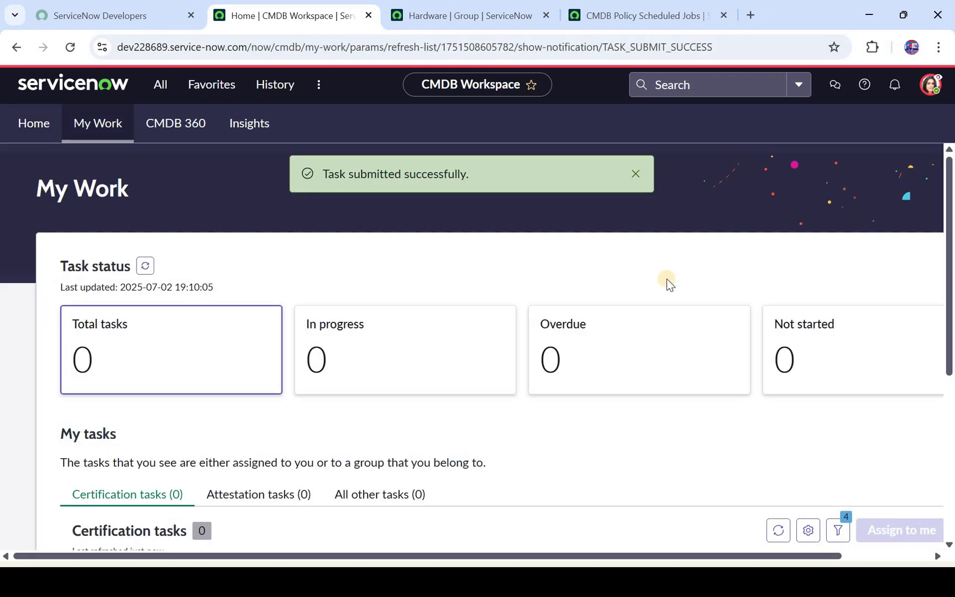
{"action": "scroll", "coordinate": [373, 367], "scroll_direction": "down", "scroll_amount": 4}
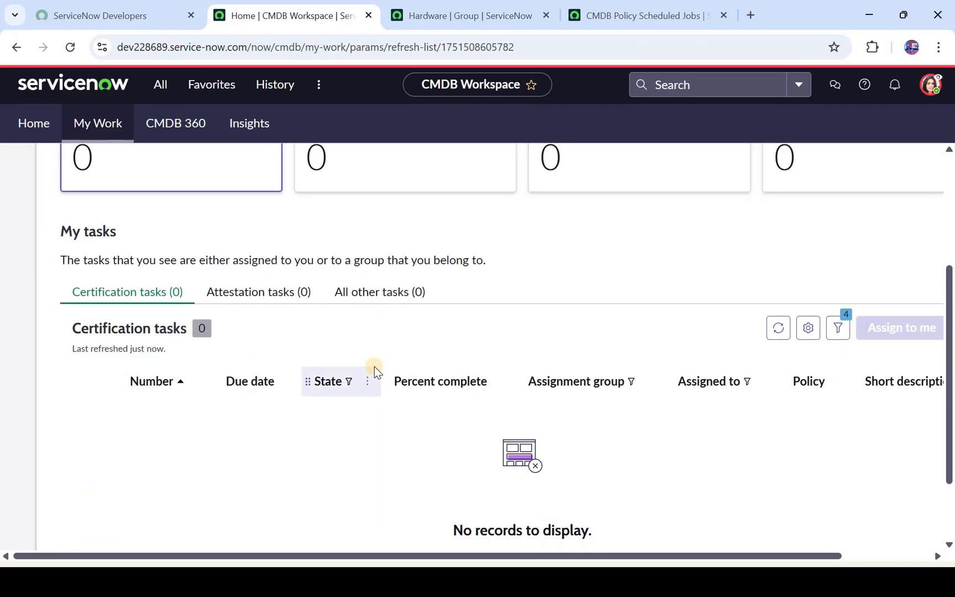
{"action": "scroll", "coordinate": [661, 268], "scroll_direction": "up", "scroll_amount": 3}
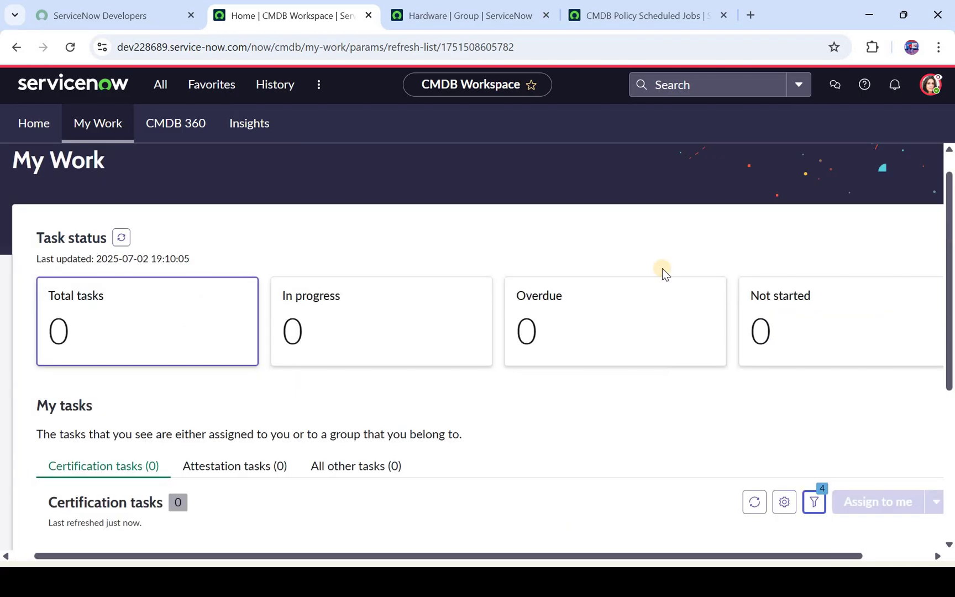